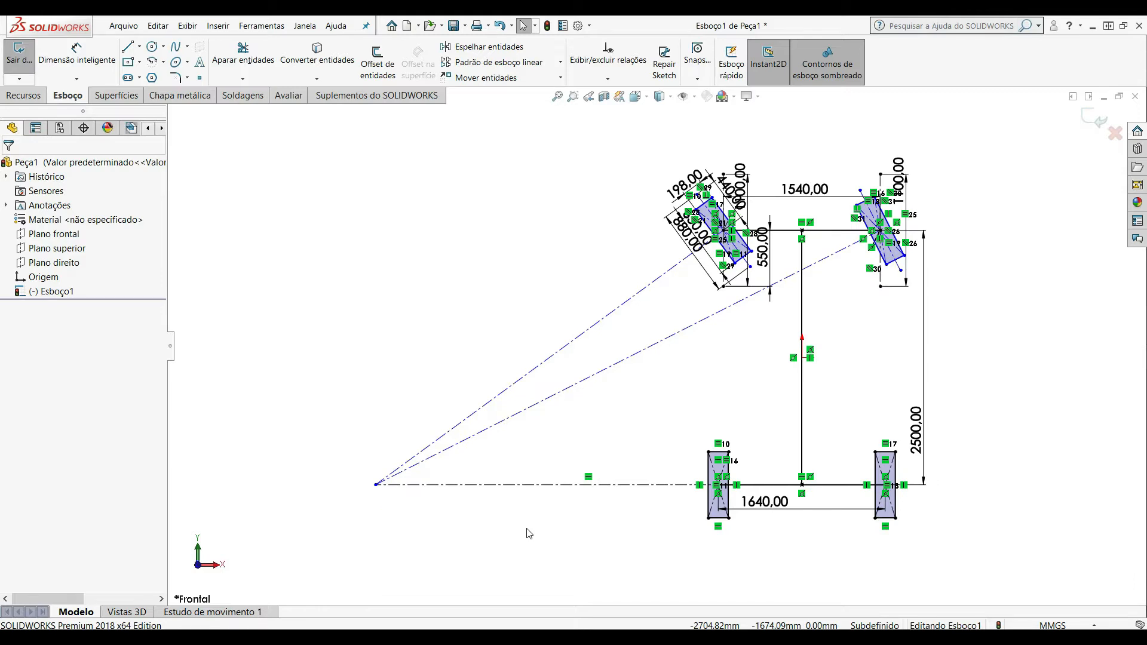
Step: Measure the angle between the left front wheel's centerline and its vertical centerline with Smart Dimension, without placing a dimension
scroll(724, 196, "down", 5)
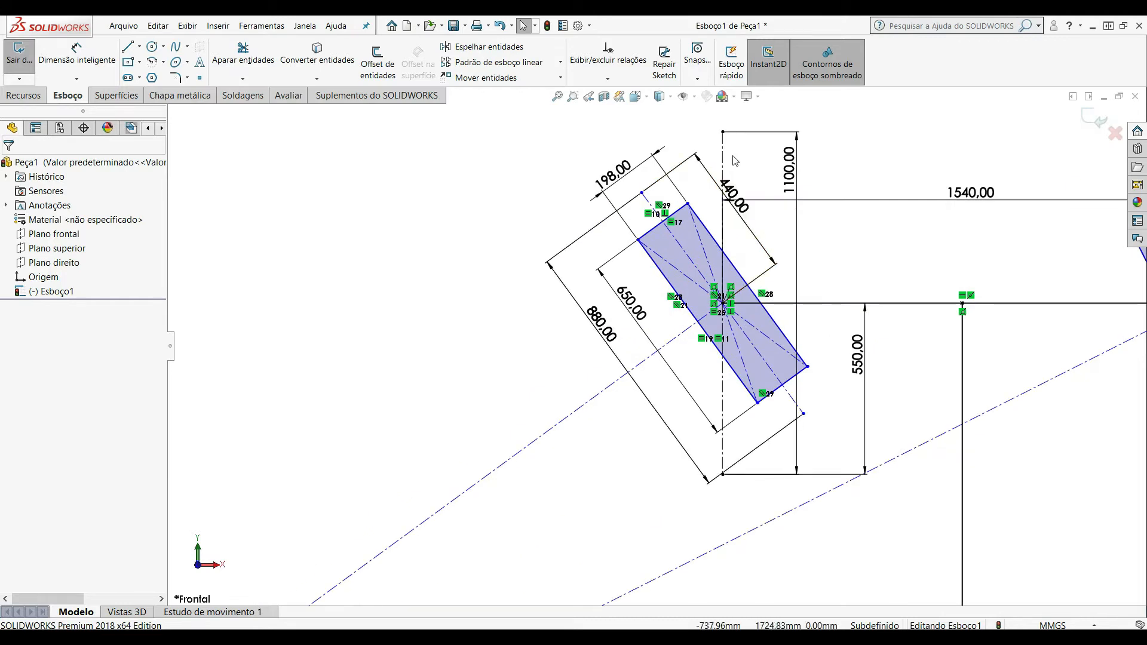
scroll(734, 158, "down", 2)
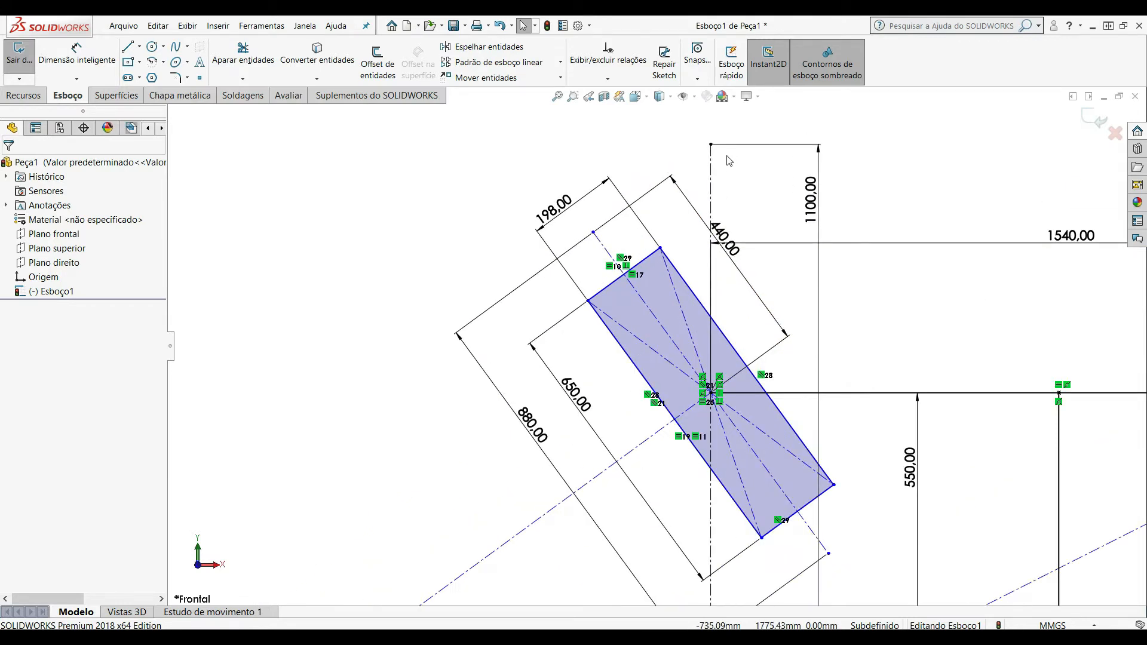
left_click(76, 55)
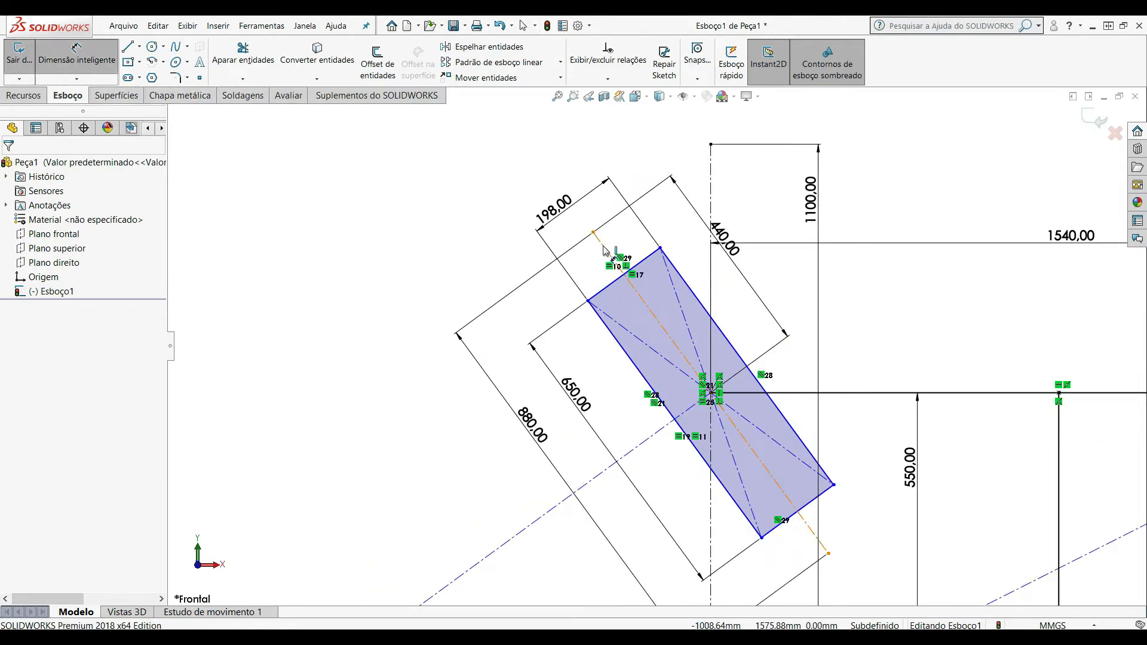
left_click(605, 250)
left_click(710, 200)
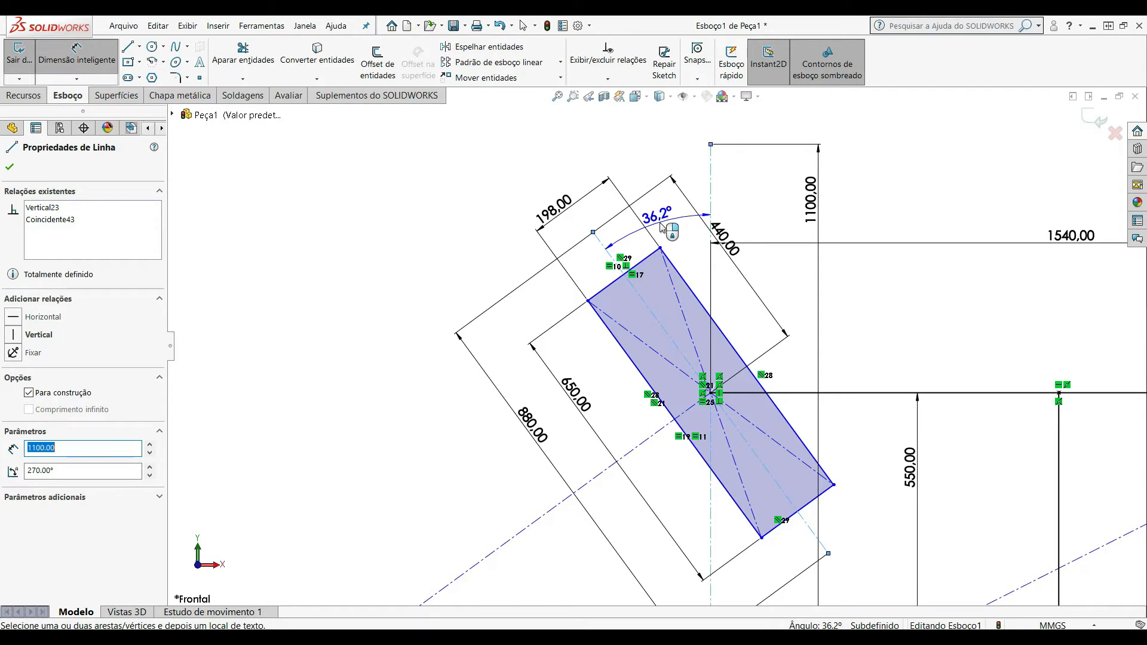
key("Escape")
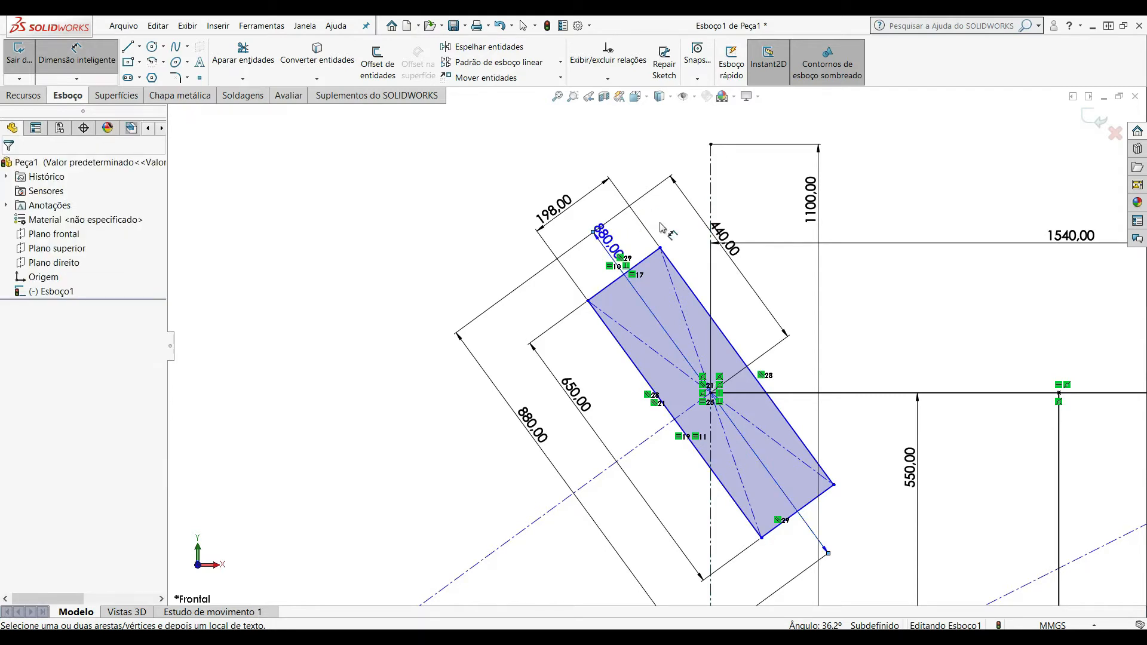
scroll(735, 173, "up", 6)
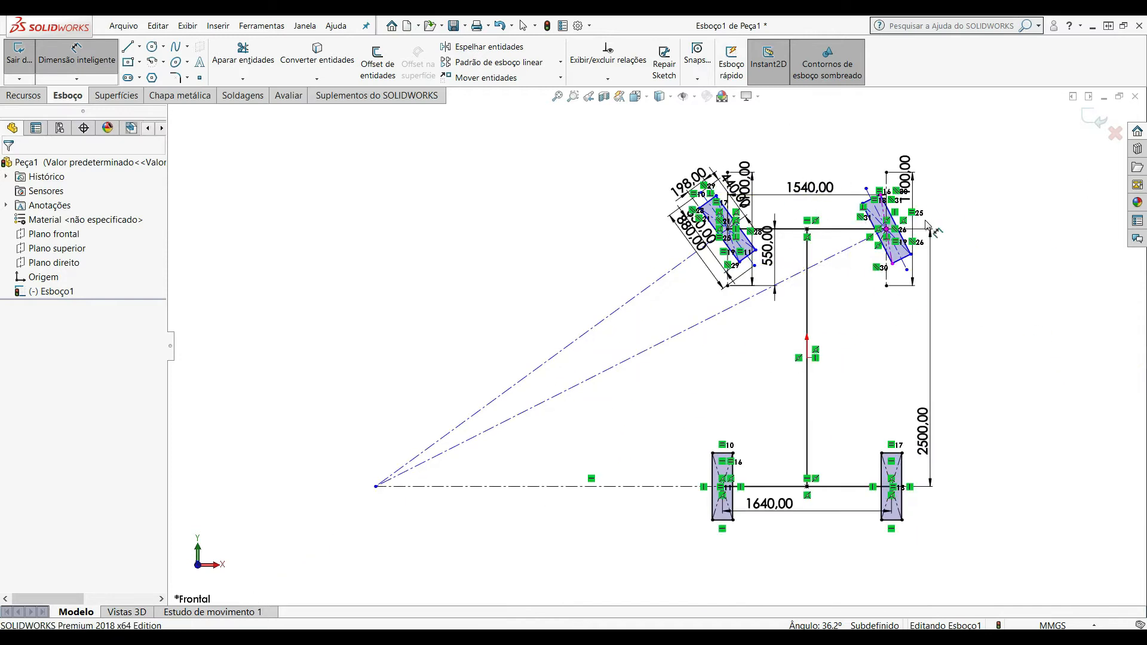
scroll(928, 226, "down", 7)
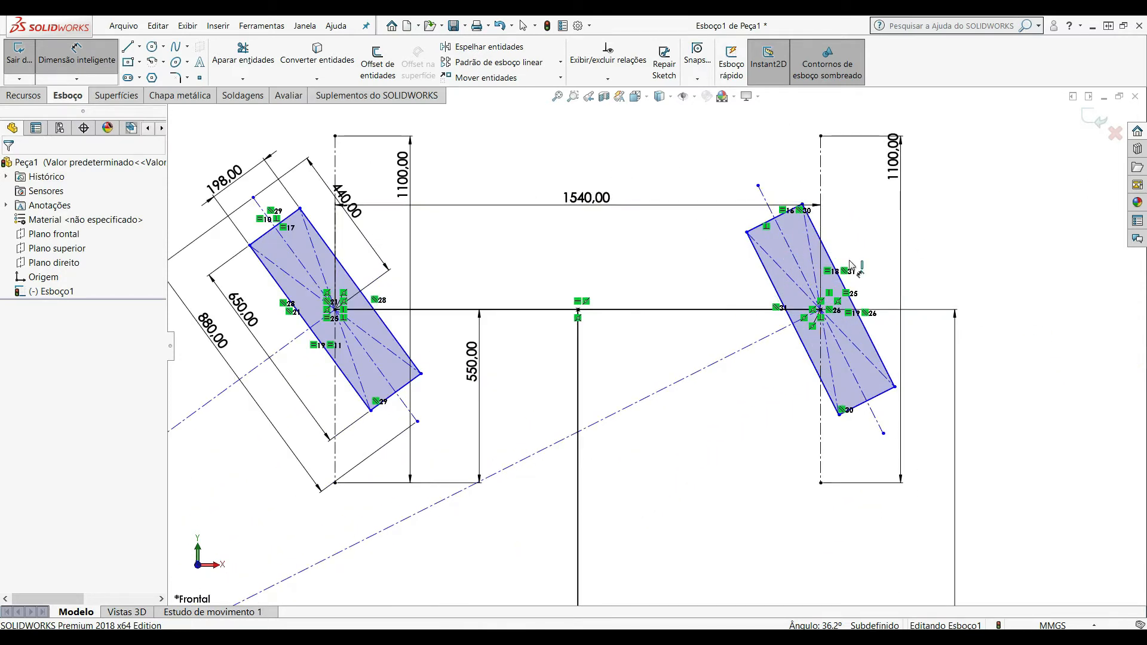
scroll(869, 224, "up", 7)
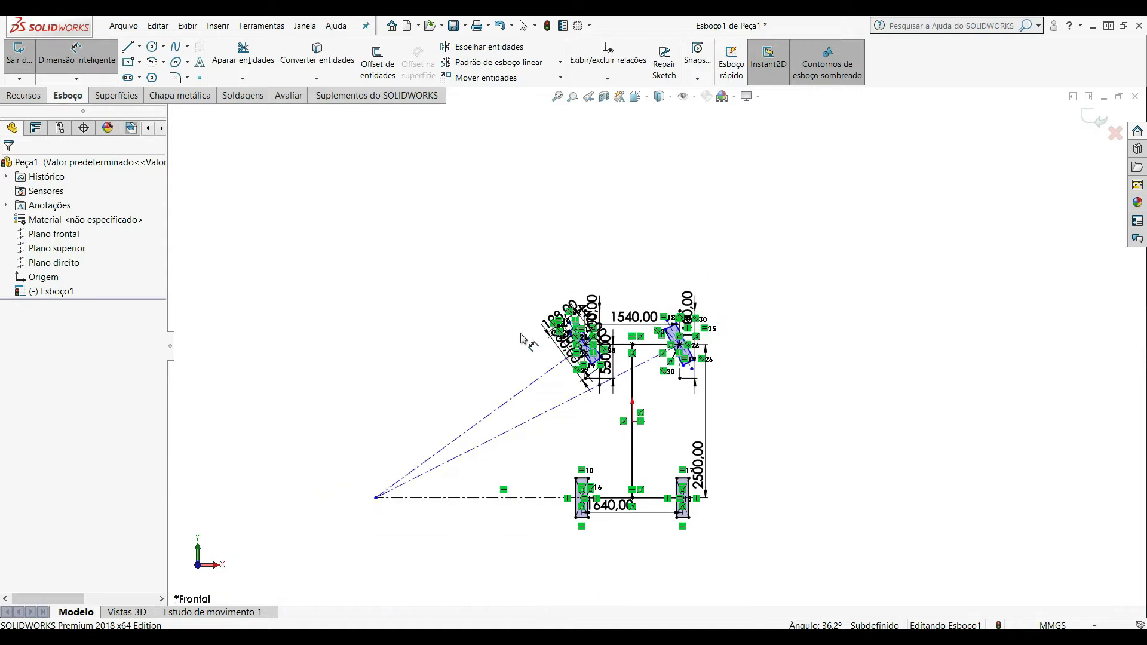
scroll(544, 406, "down", 4)
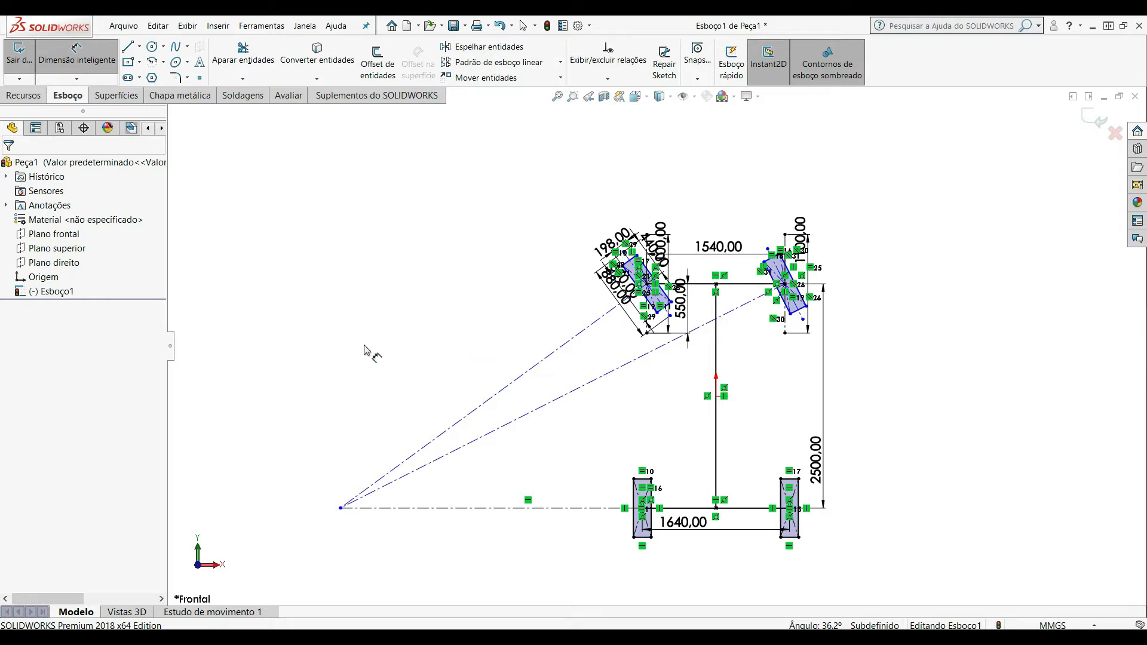
Step: Undo the merge that joined the right front wheel's steering line to the left wheel's turning centre
key("Escape")
key("ctrl+z")
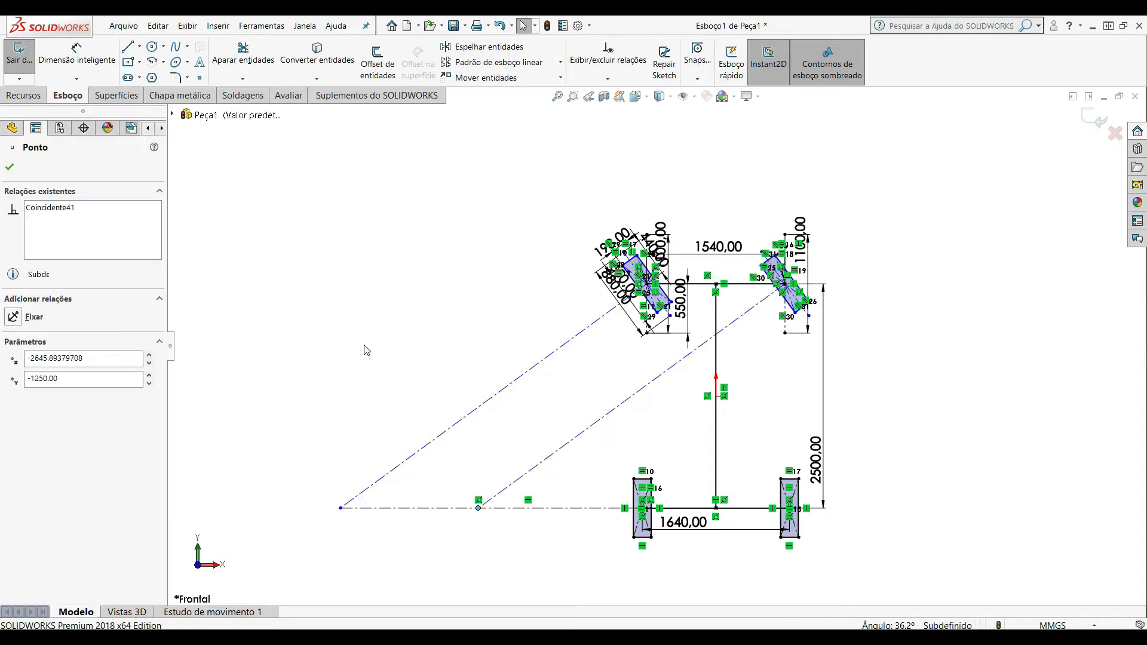
key("Escape")
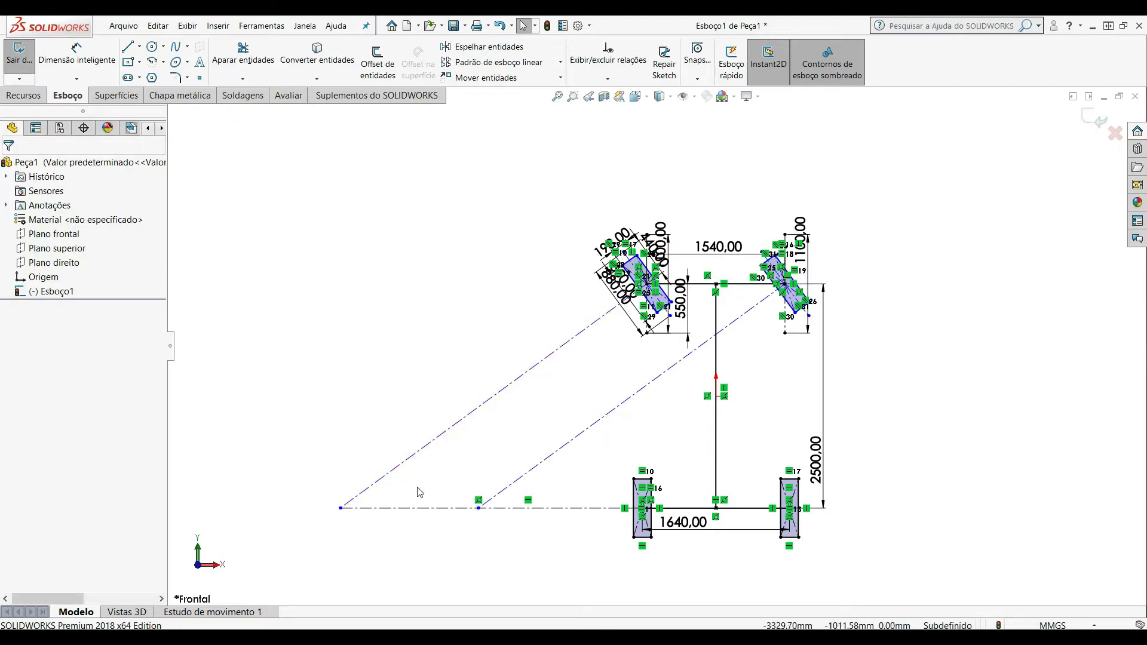
Step: Add a Parallel relation between the two construction lines running from the left and right front wheels to the rear axle line
scroll(491, 467, "up", 1)
scroll(494, 466, "down", 1)
left_click(570, 347)
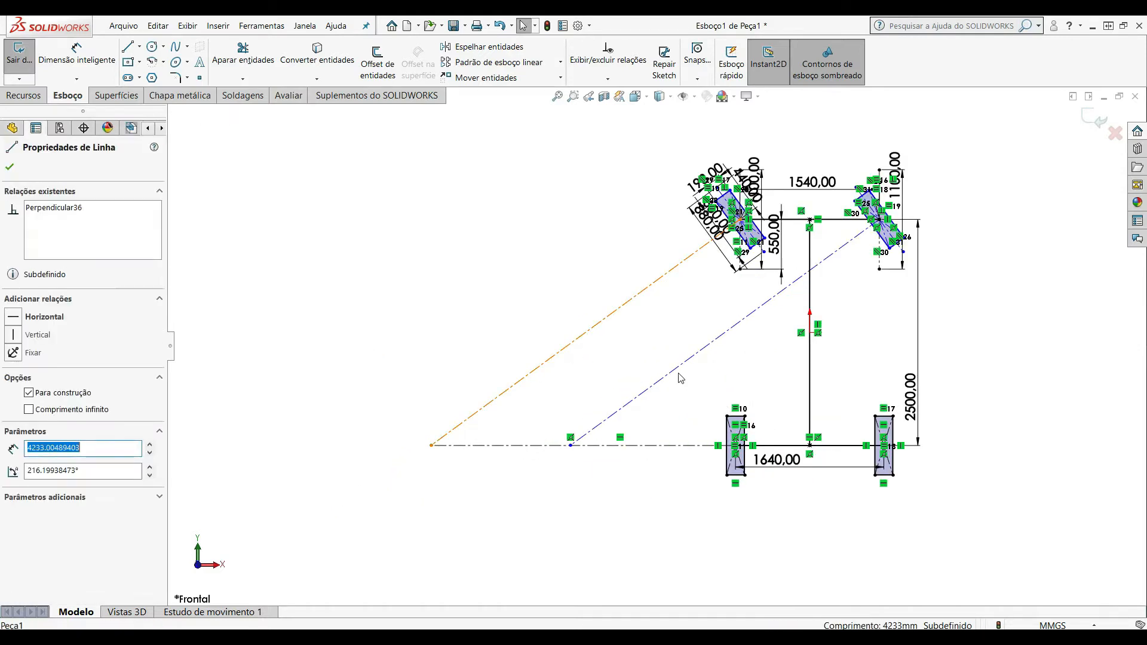
left_click(672, 373, "ctrl")
left_click(12, 454)
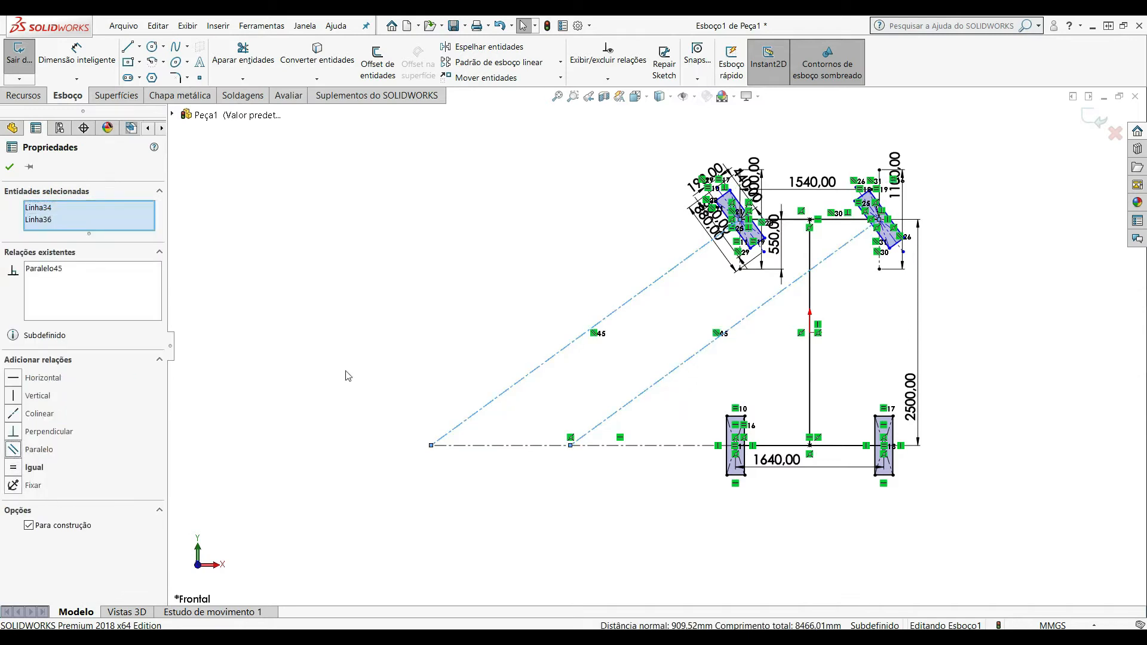
key("Escape")
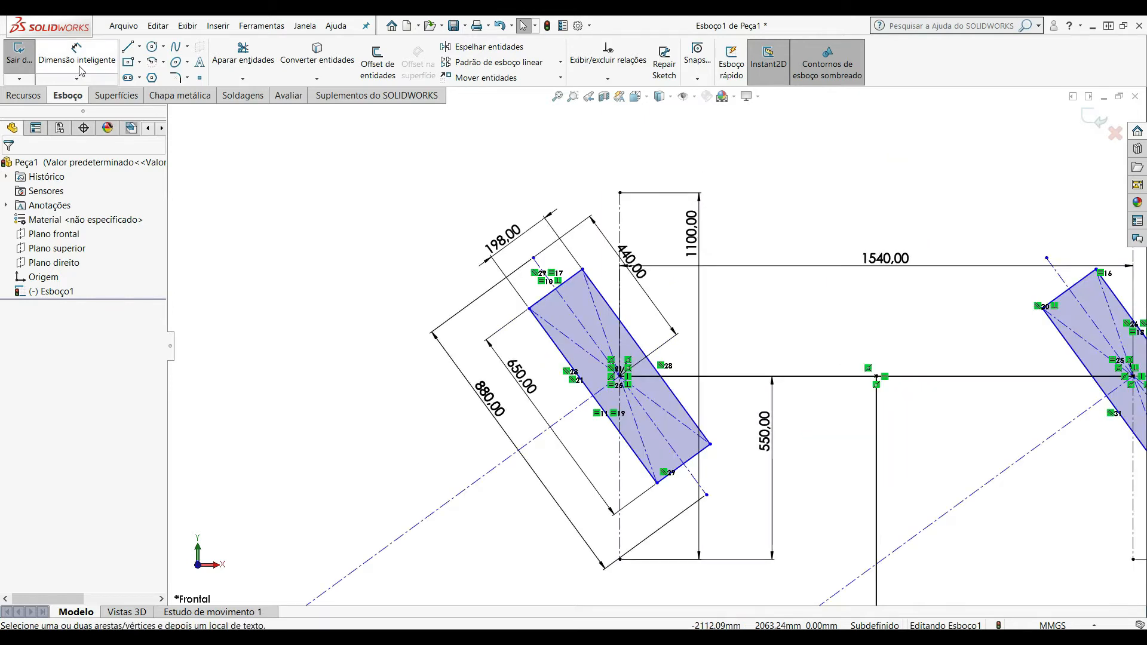
Step: Measure the left front wheel's angle from its vertical centerline with the steering lines parallel, without placing a dimension
left_click(78, 66)
left_click(620, 214)
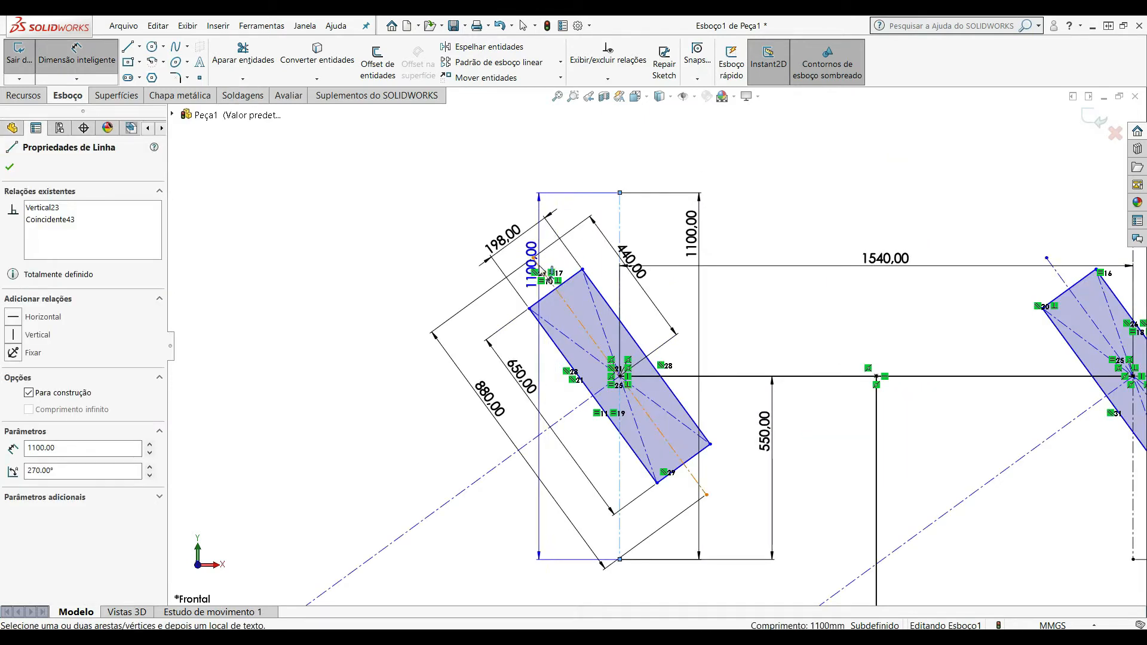
left_click(550, 279)
key("Escape")
key("Escape")
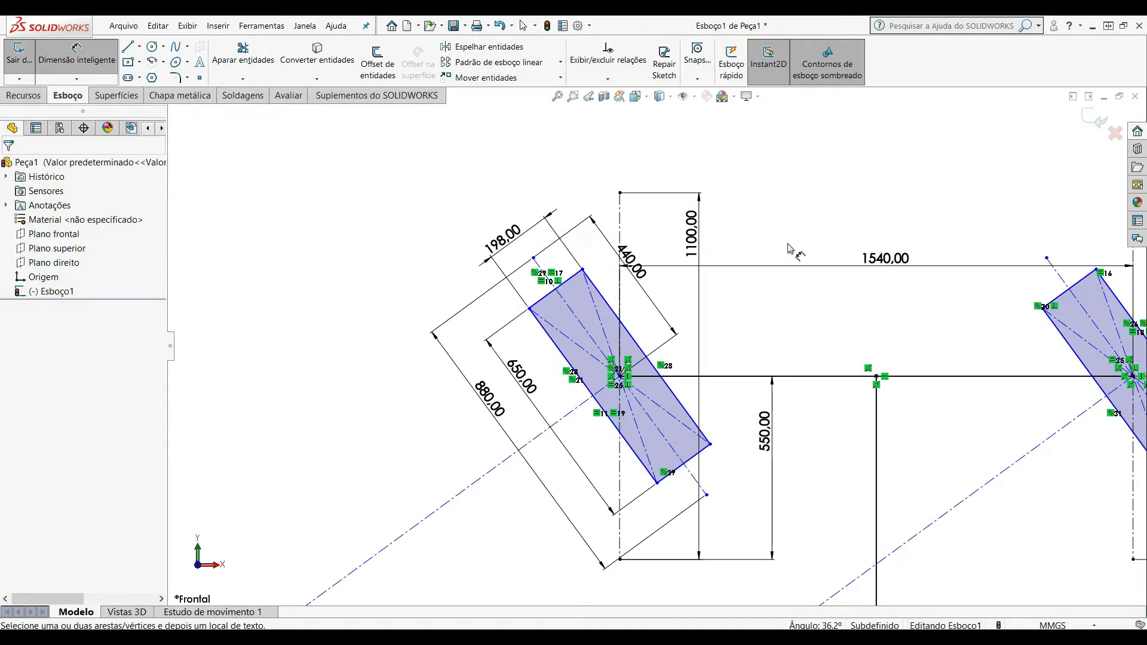
Step: Measure the right front wheel's angle from its vertical centerline with the steering lines parallel, without placing a dimension
scroll(904, 240, "up", 3)
scroll(906, 241, "down", 3)
left_click(904, 334)
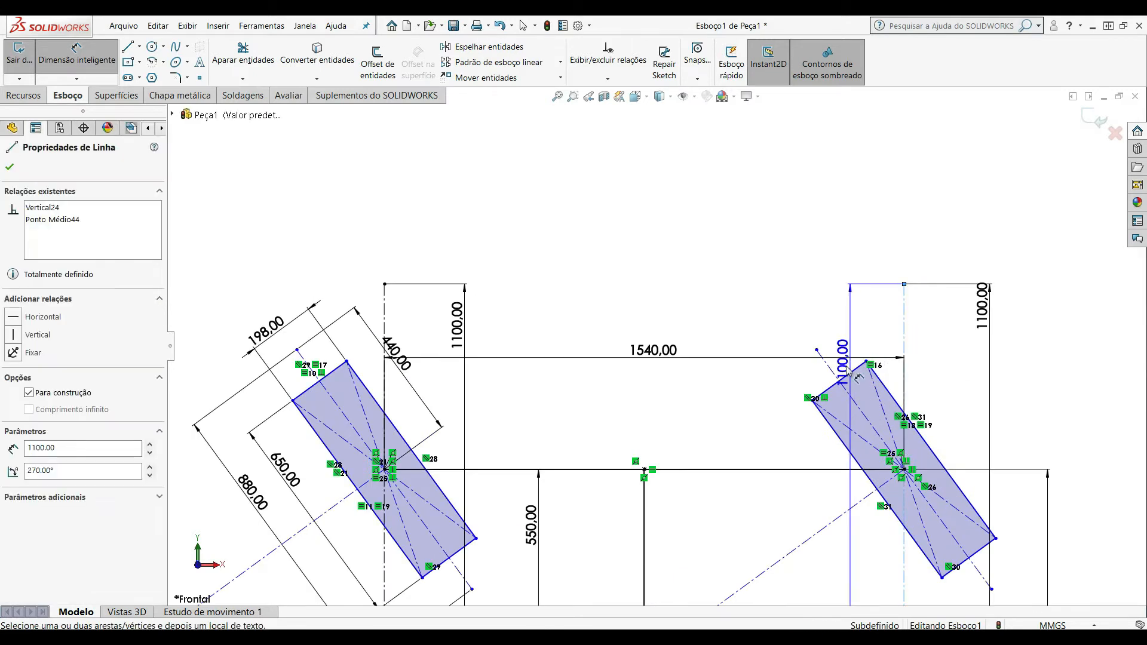
left_click(824, 360)
key("Escape")
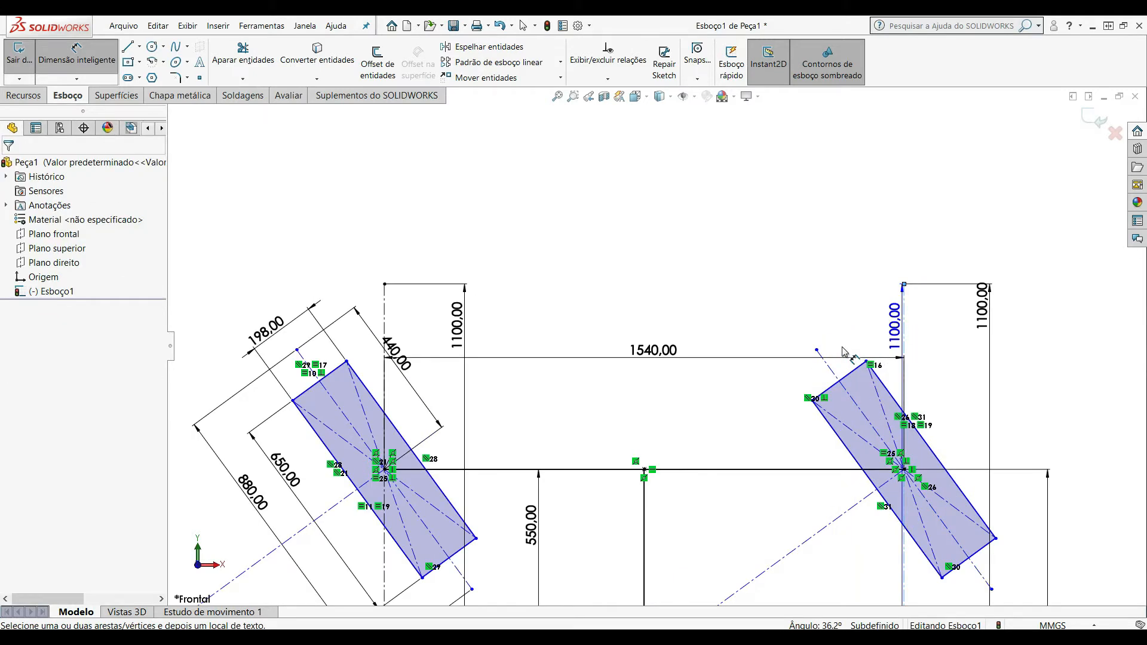
key("f")
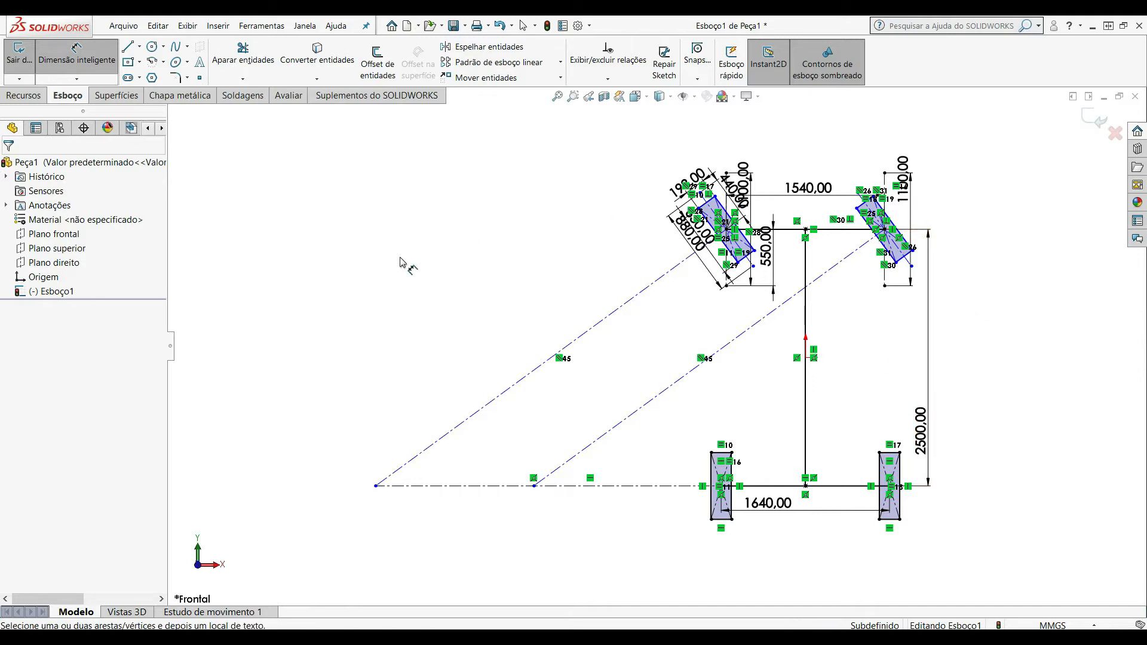
Step: Remove the steering lines' Parallel relation and move the right line's lower endpoint along the rear axle line close to the left rear wheel
key("Escape")
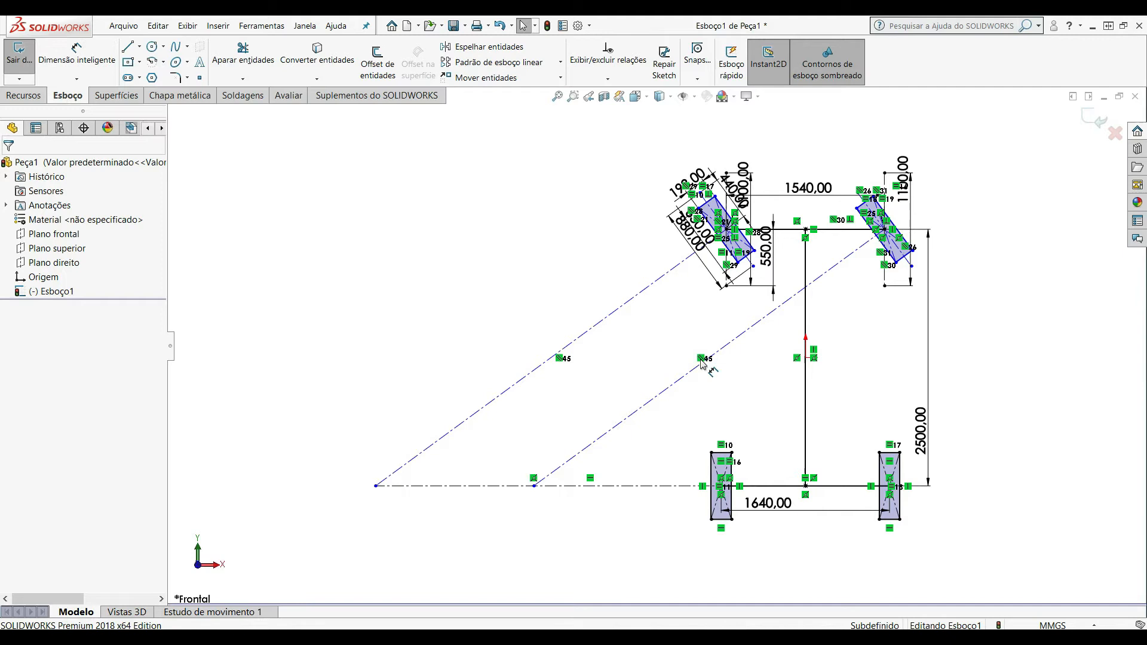
left_click_drag(533, 485, 680, 490)
left_click(445, 314)
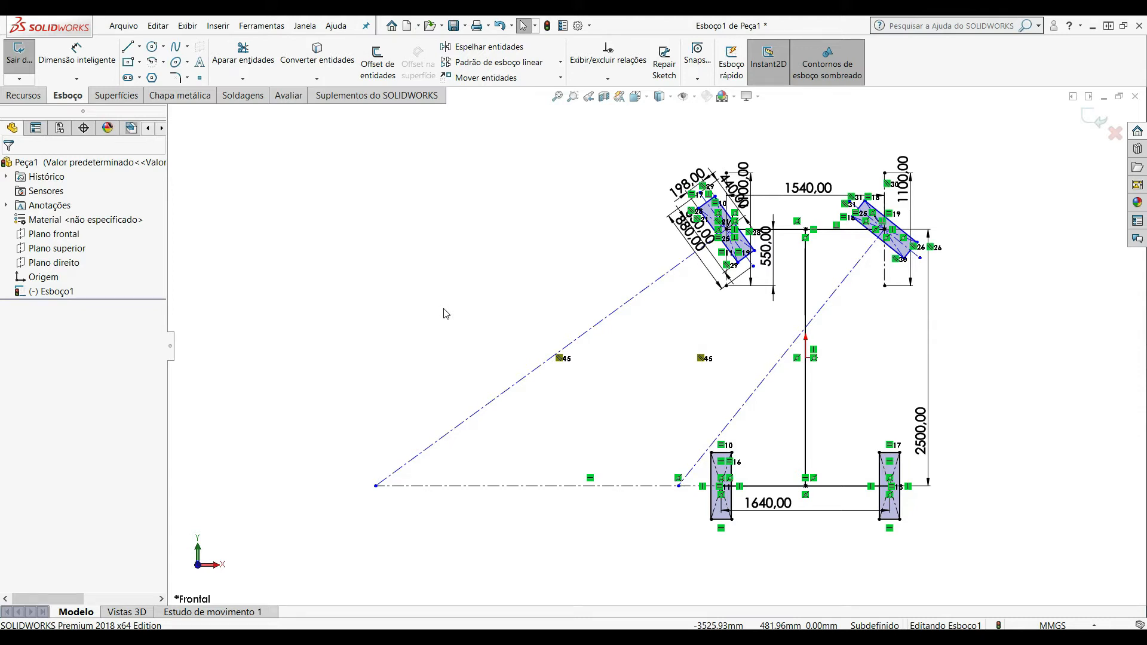
Step: Measure the left front wheel's angle from its vertical centerline in the non-parallel layout, without placing a dimension
left_click(77, 54)
scroll(743, 191, "down", 4)
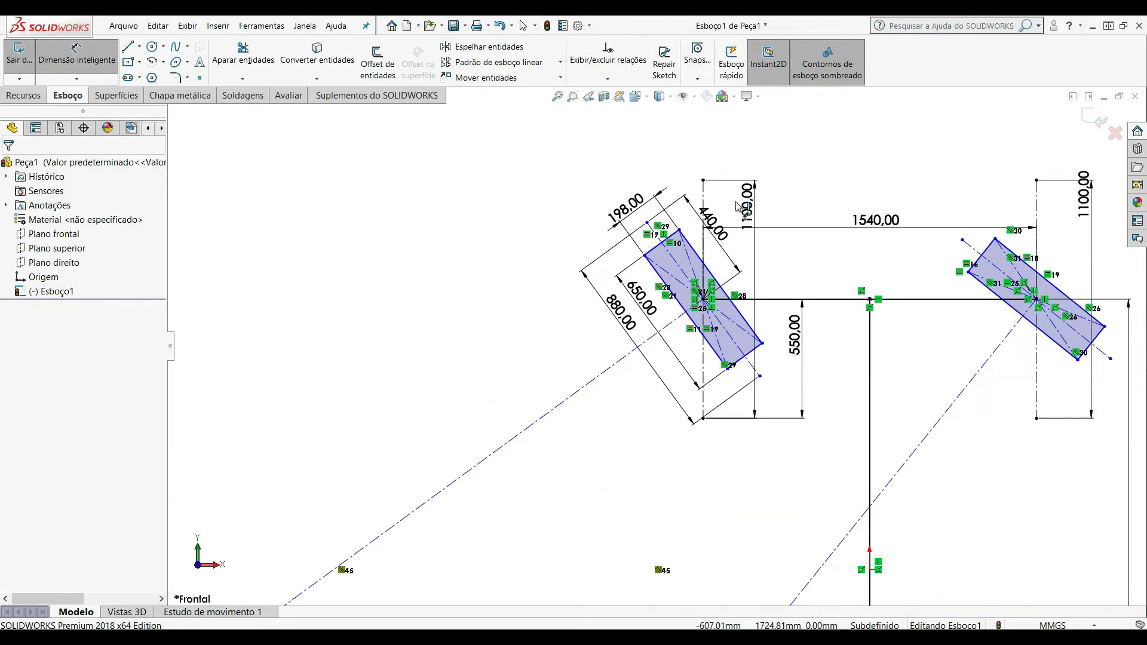
scroll(739, 206, "down", 4)
left_click(532, 306)
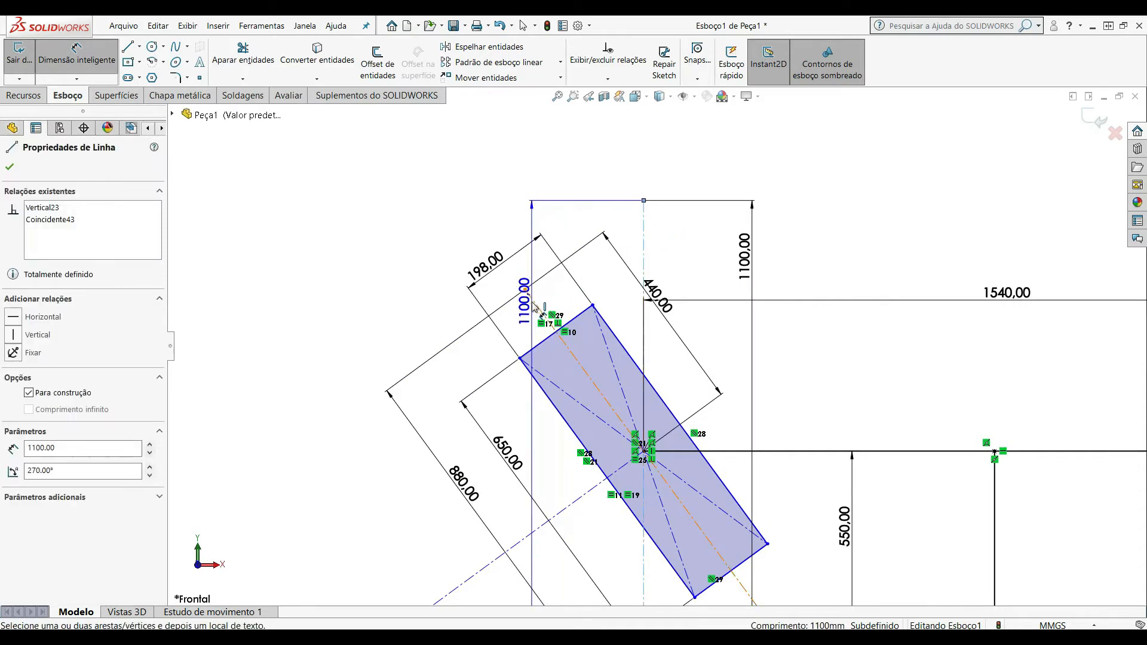
left_click(534, 305)
key("Escape")
key("Escape")
Step: Measure the more sharply turned right front wheel's angle from its vertical centerline, without placing a dimension
scroll(747, 298, "up", 3)
scroll(1029, 326, "down", 2)
left_click(1021, 268)
left_click(914, 344)
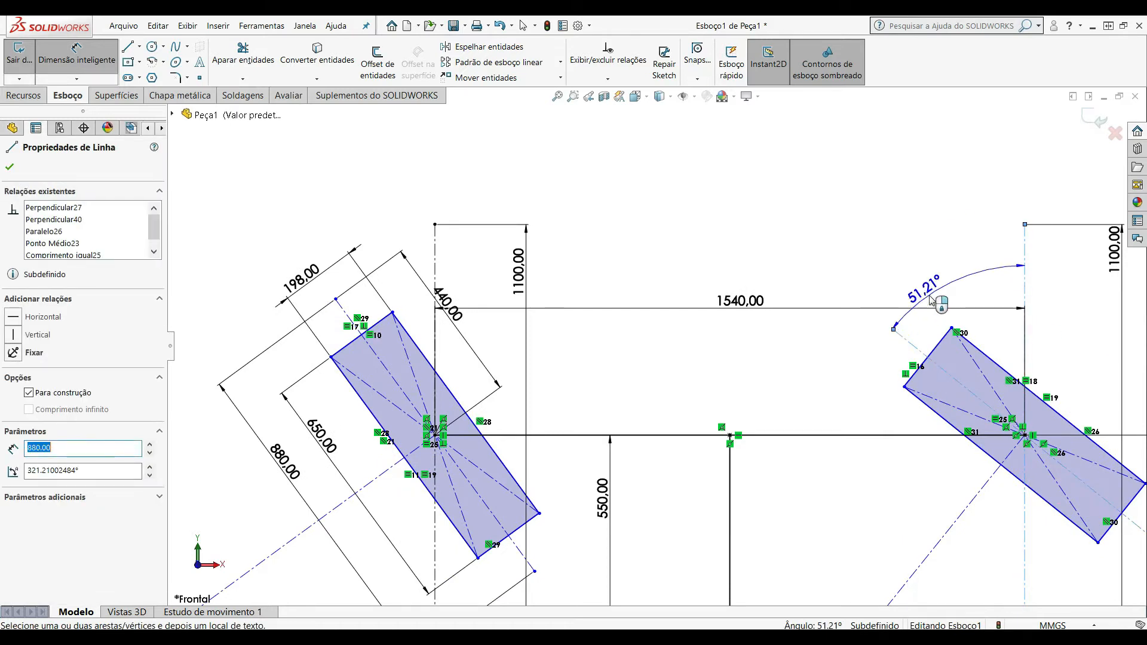
key("Escape")
key("Escape")
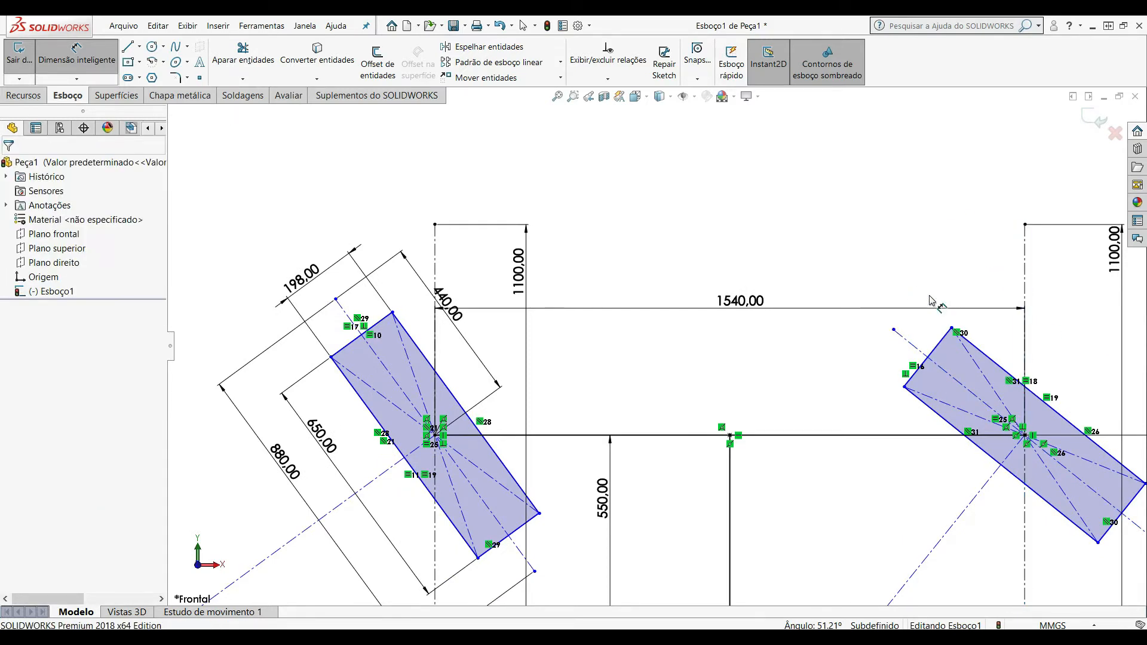
key("f")
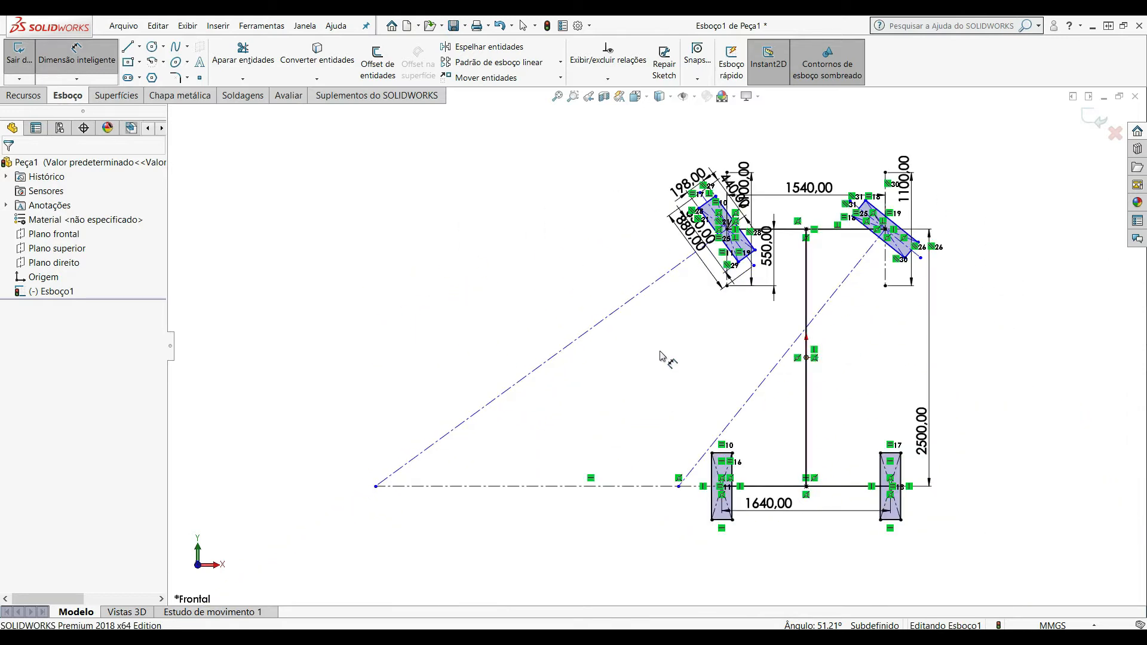
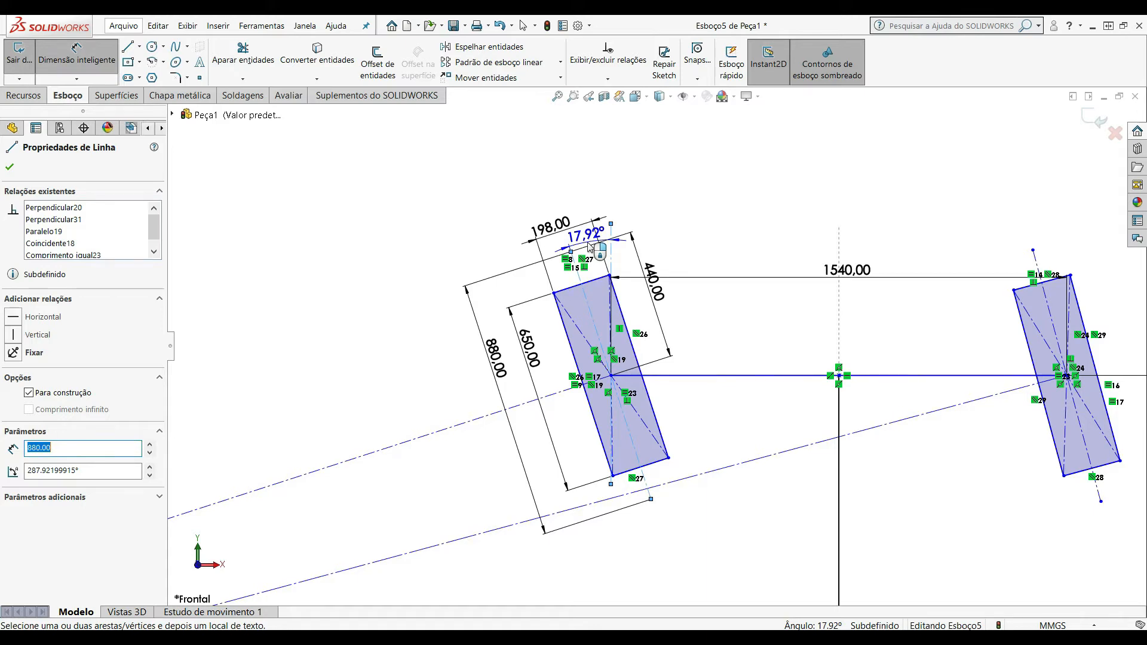
Step: Try to add an angle dimension between the left front wheel's centerline and the vertical line in the 8500 mm turning layout
left_click(588, 244)
left_click(666, 348)
scroll(771, 353, "down", 5)
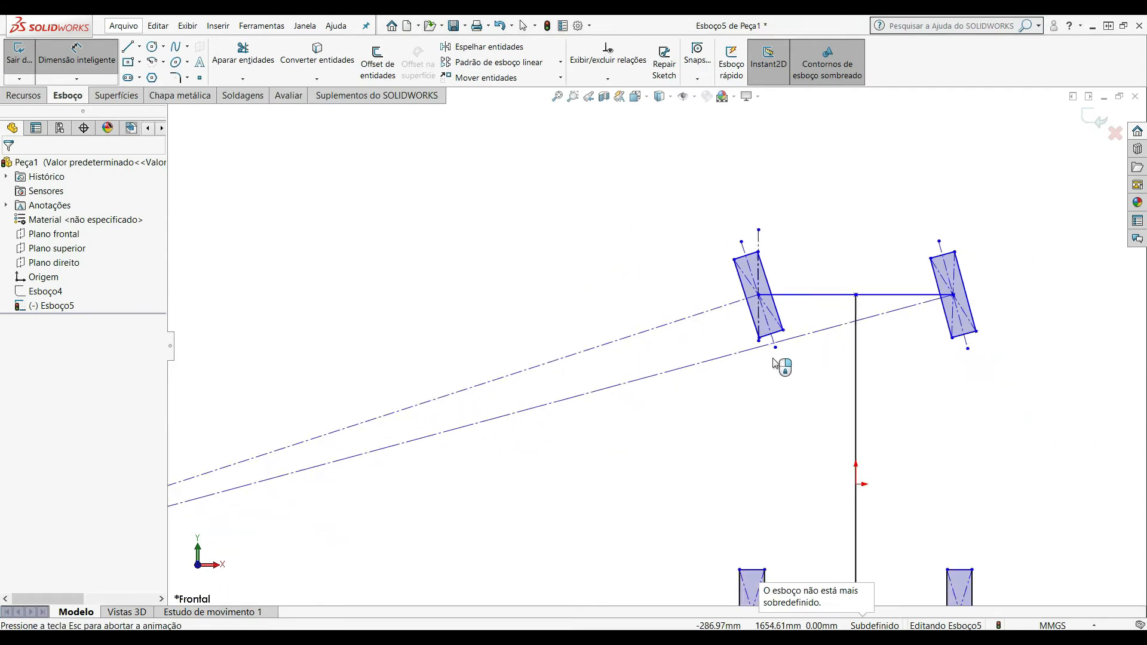
scroll(920, 379, "up", 3)
scroll(844, 330, "down", 4)
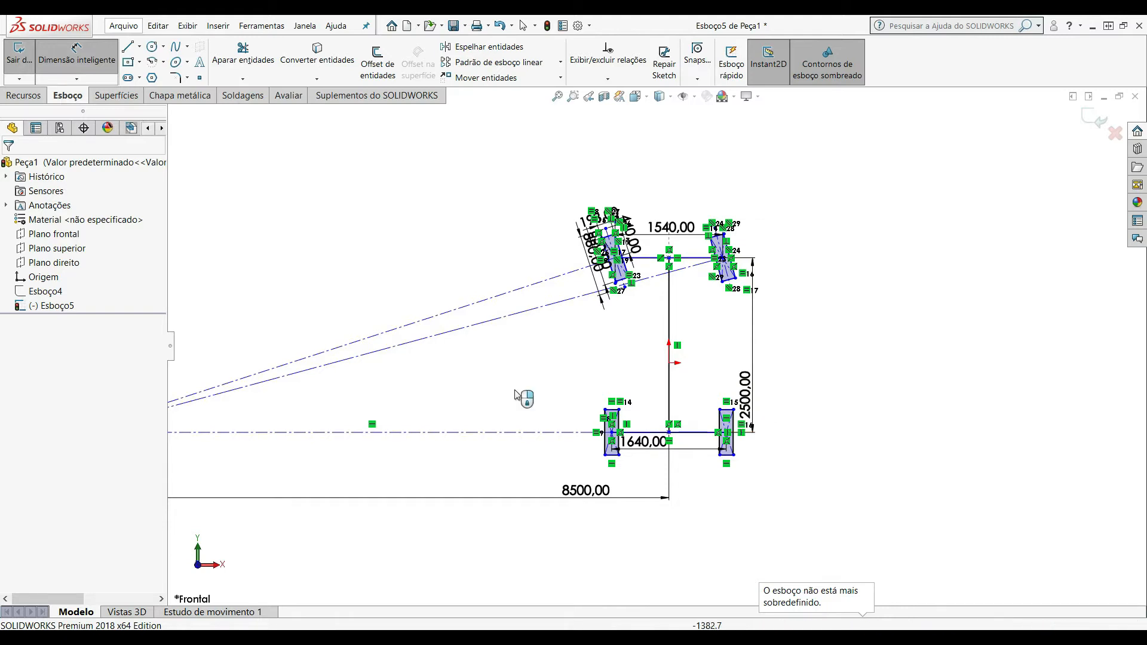
key("f")
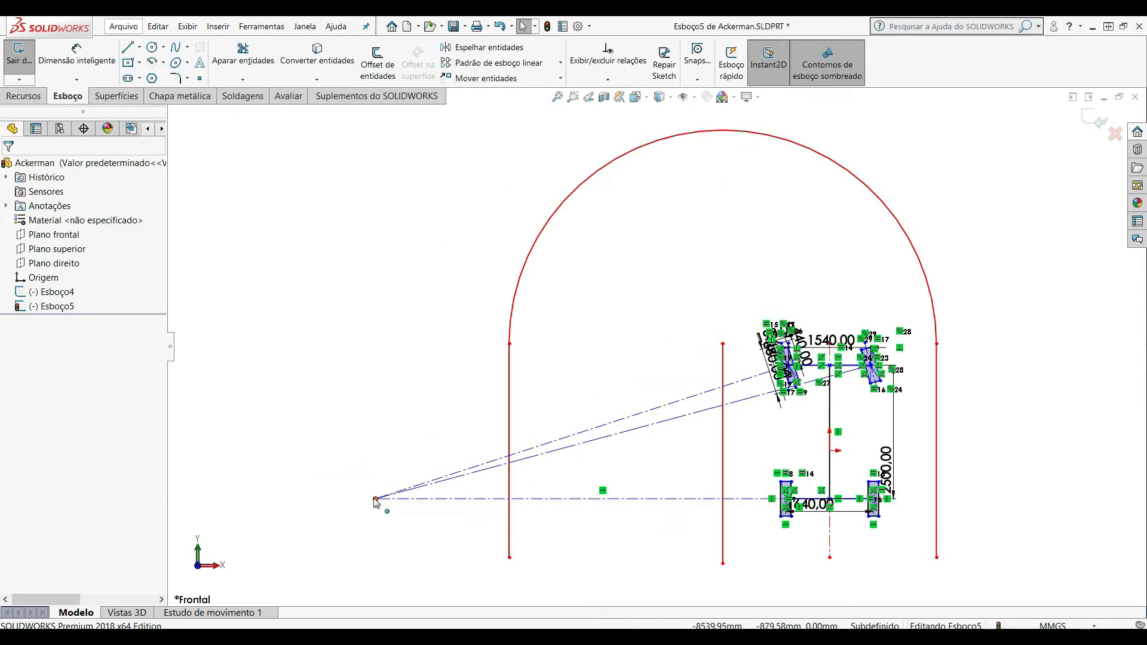
Step: Move the shared turning centre of the steering lines onto the vertical middle line of the U-turn road outline
left_click_drag(376, 499, 723, 503)
scroll(811, 494, "up", 3)
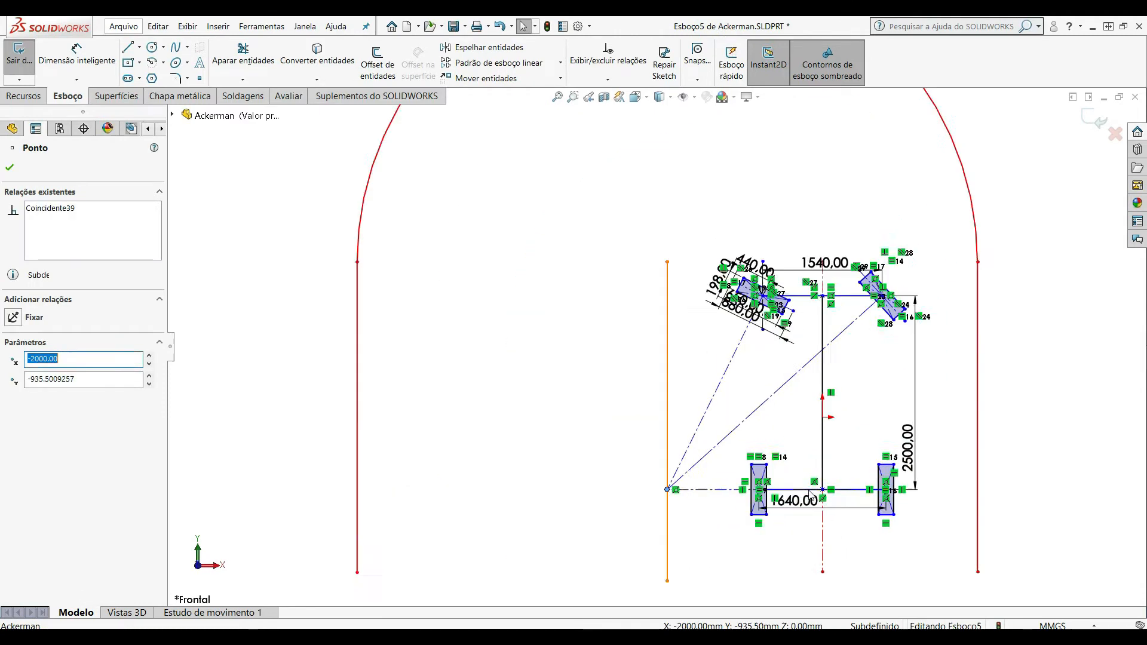
scroll(811, 494, "up", 3)
Step: Measure the horizontal distance from the turning centre to the vehicle's longitudinal axis, without placing a dimension
left_click(77, 53)
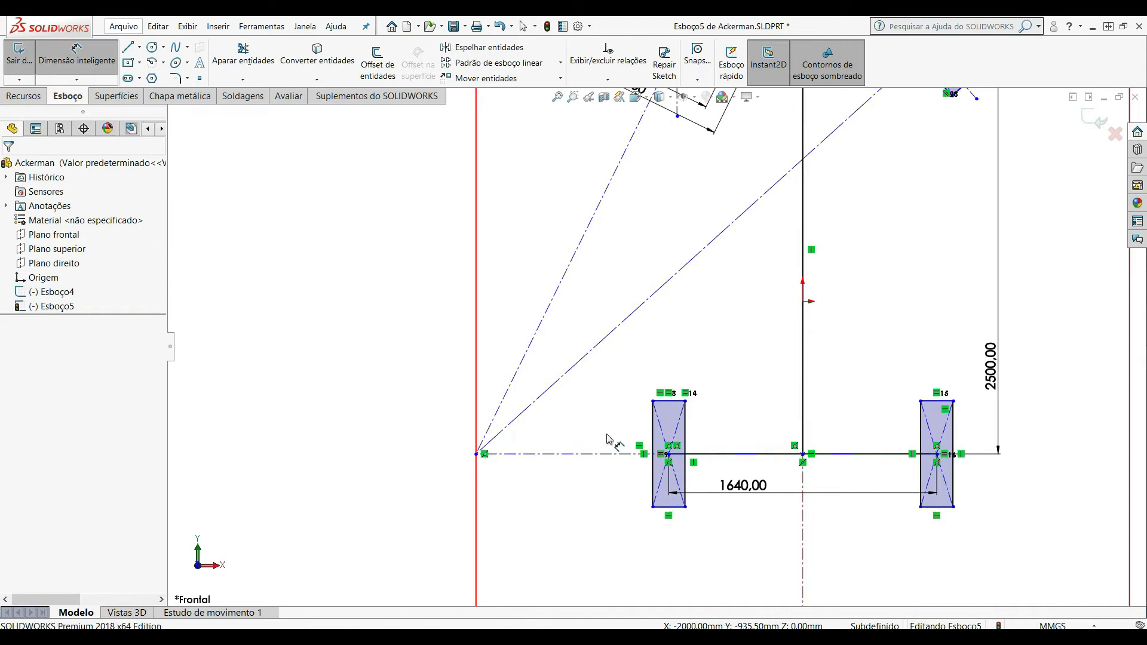
left_click(585, 455)
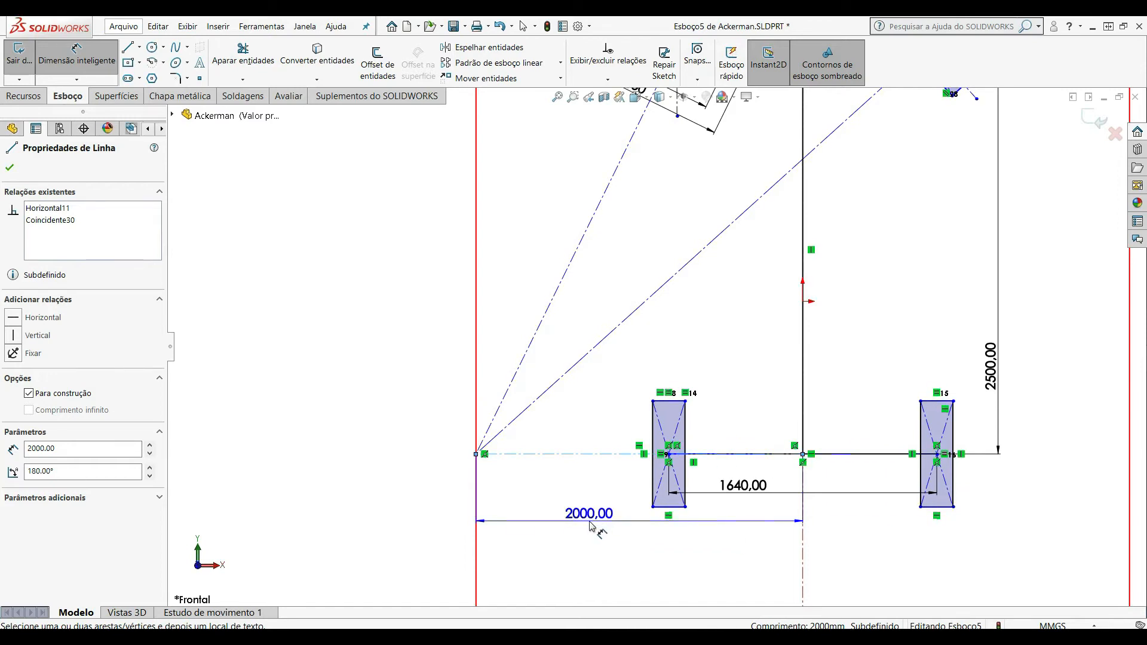
key("Escape")
key("f")
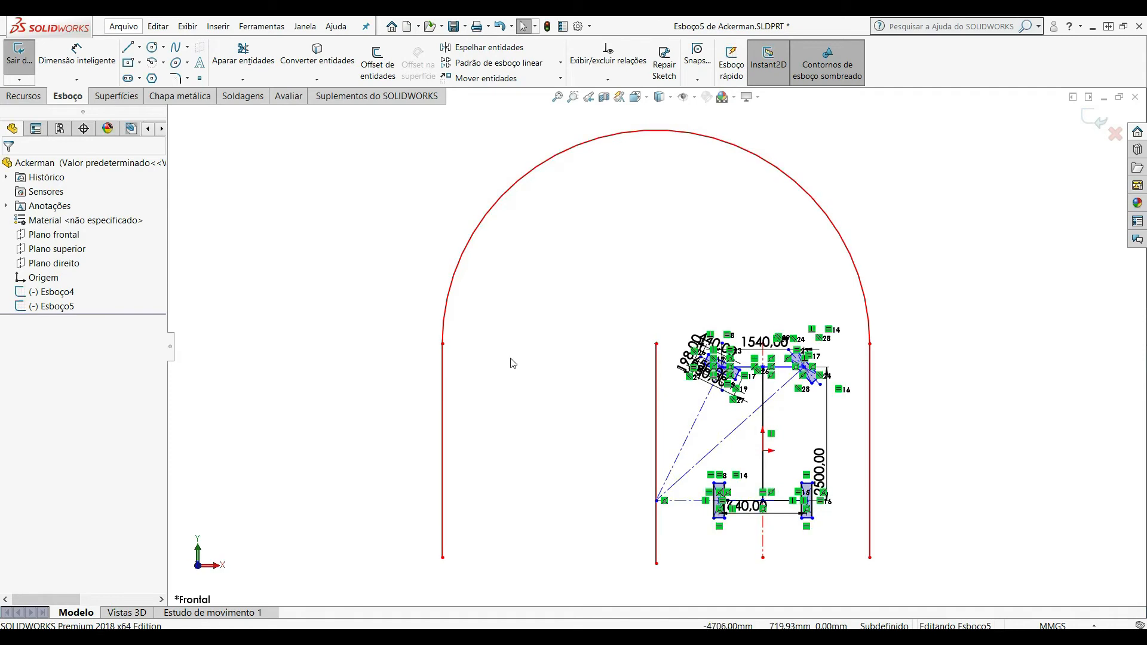
Step: Preview the length of the horizontal construction line from the turning centre to the rear axle's midpoint, without placing the dimension
left_click(76, 53)
scroll(688, 409, "down", 6)
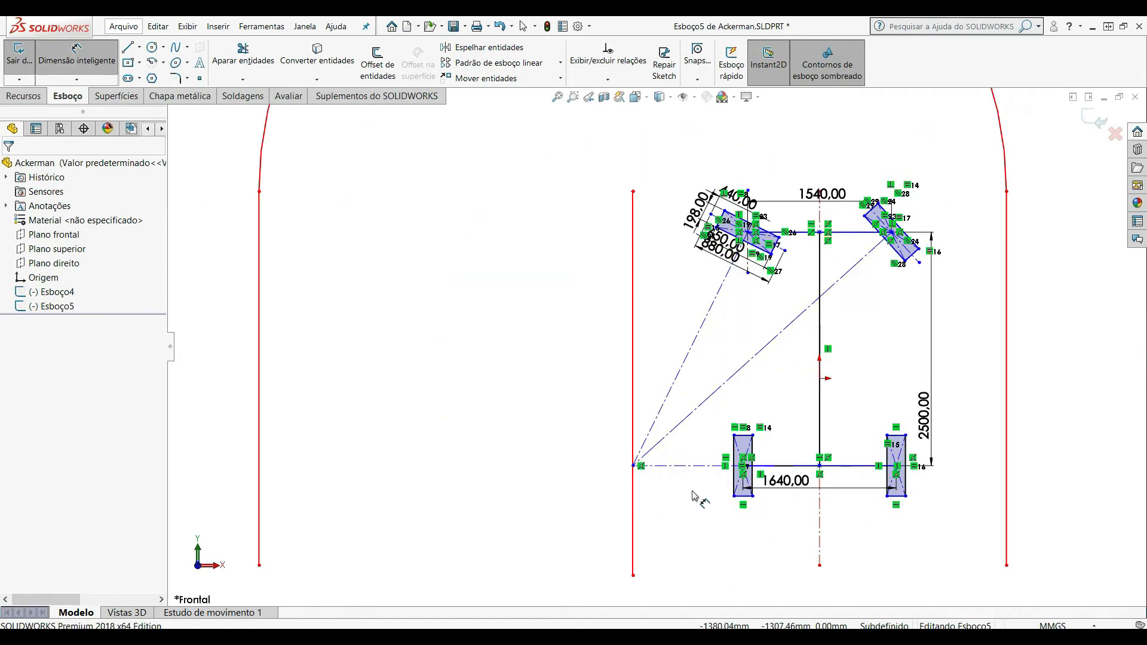
left_click(691, 402)
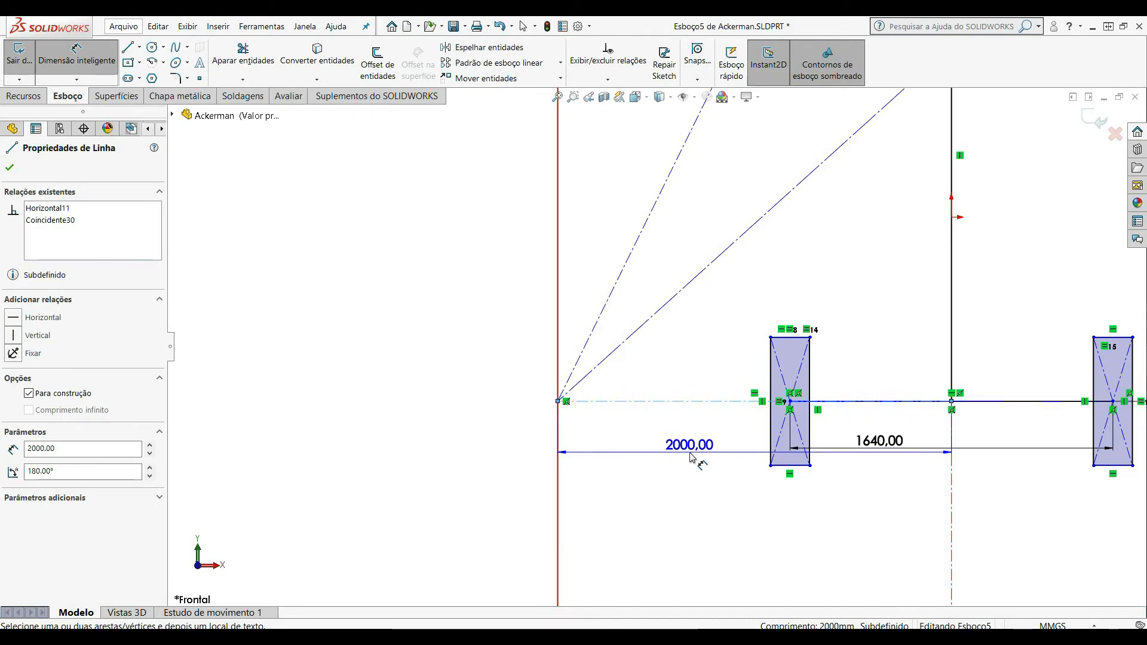
key("Escape")
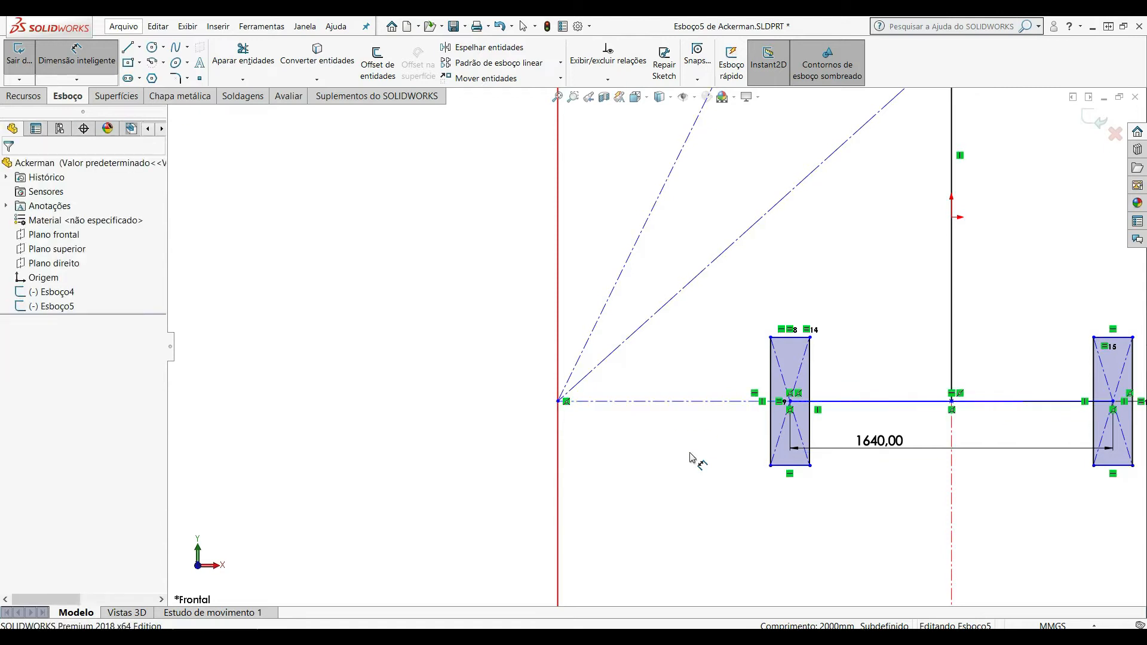
key("f")
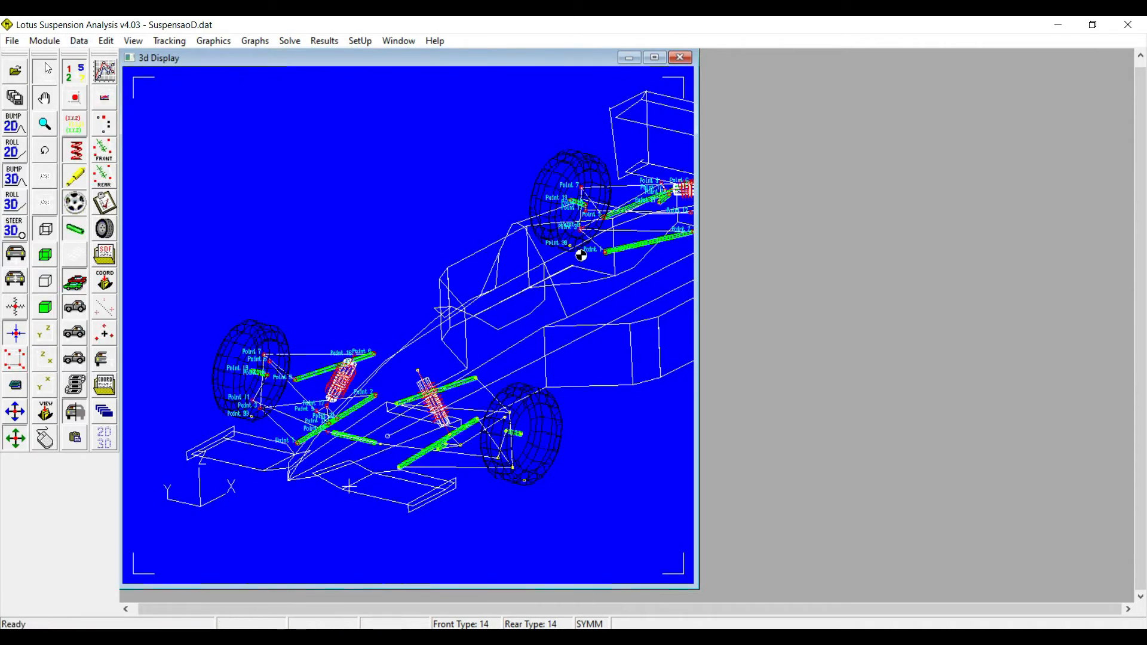
Step: In Lotus Suspension Analysis, create a new symmetric 3D model with Type 14 double wishbone front and rear suspensions and a Steering Box
left_click(12, 41)
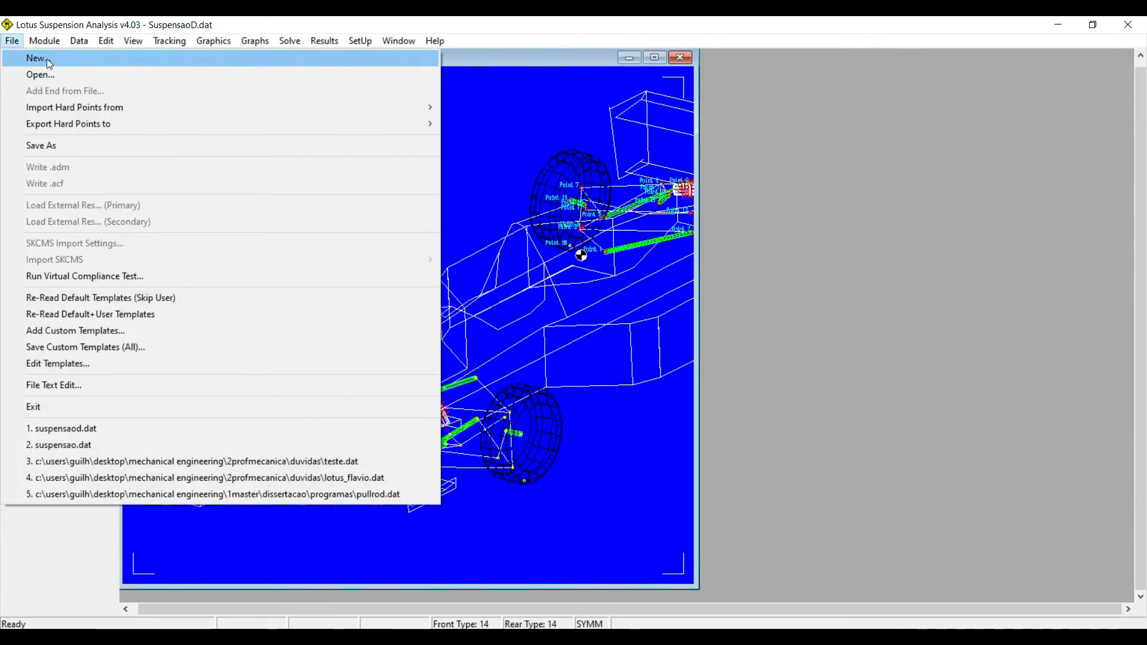
left_click(49, 58)
left_click(131, 182)
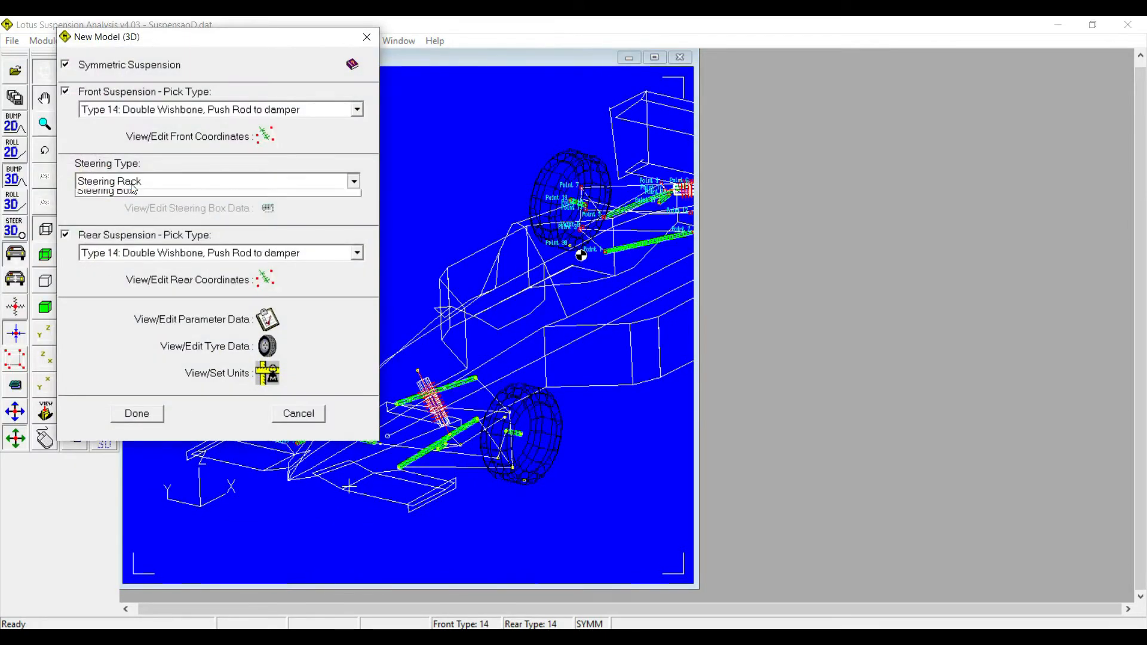
left_click(133, 209)
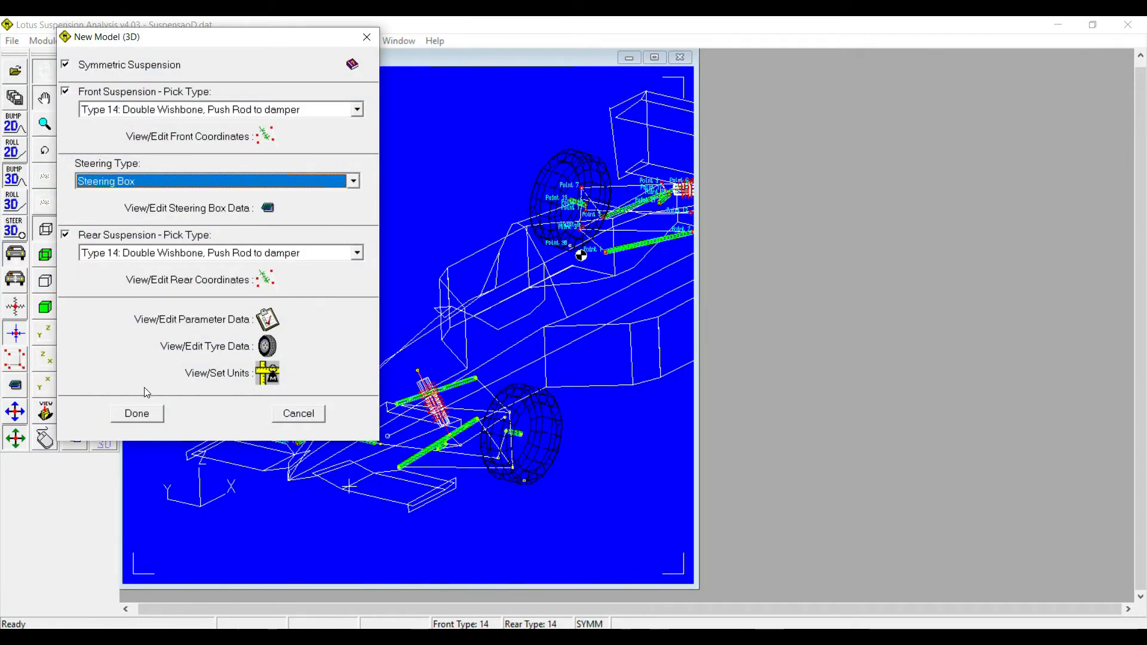
left_click(155, 415)
Step: Examine the steering box linkage and track rod joints of the front suspension up close in 3D and from above
left_click_drag(302, 406, 392, 463)
left_click(44, 125)
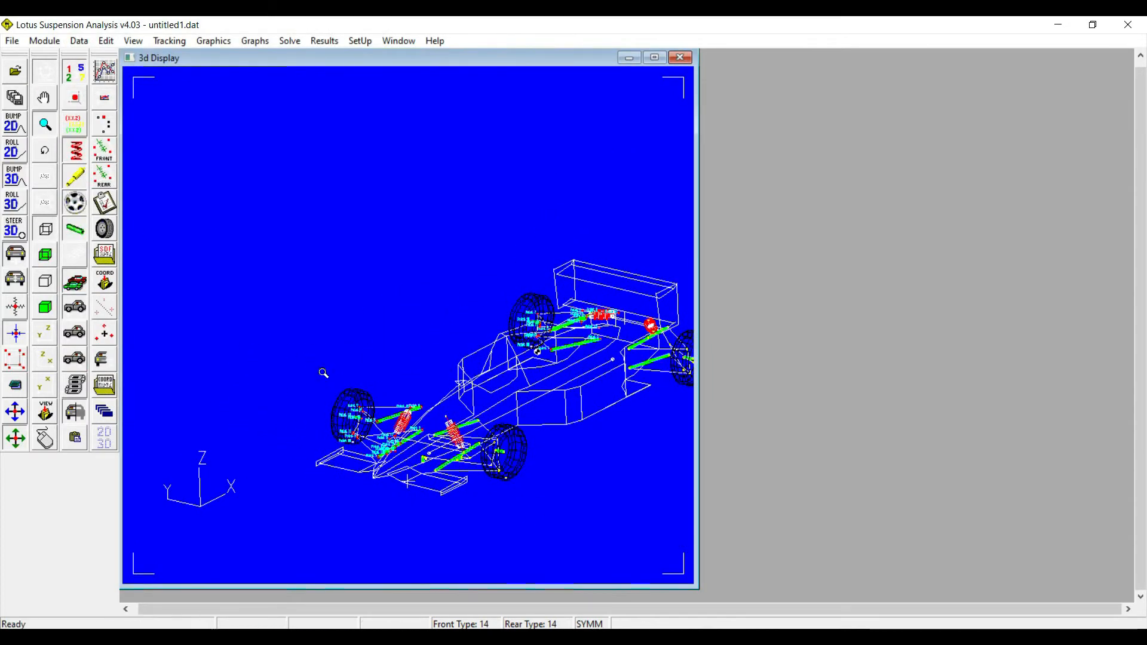
left_click(438, 488)
left_click(437, 488)
left_click(55, 95)
left_click_drag(371, 410, 357, 243)
left_click(48, 128)
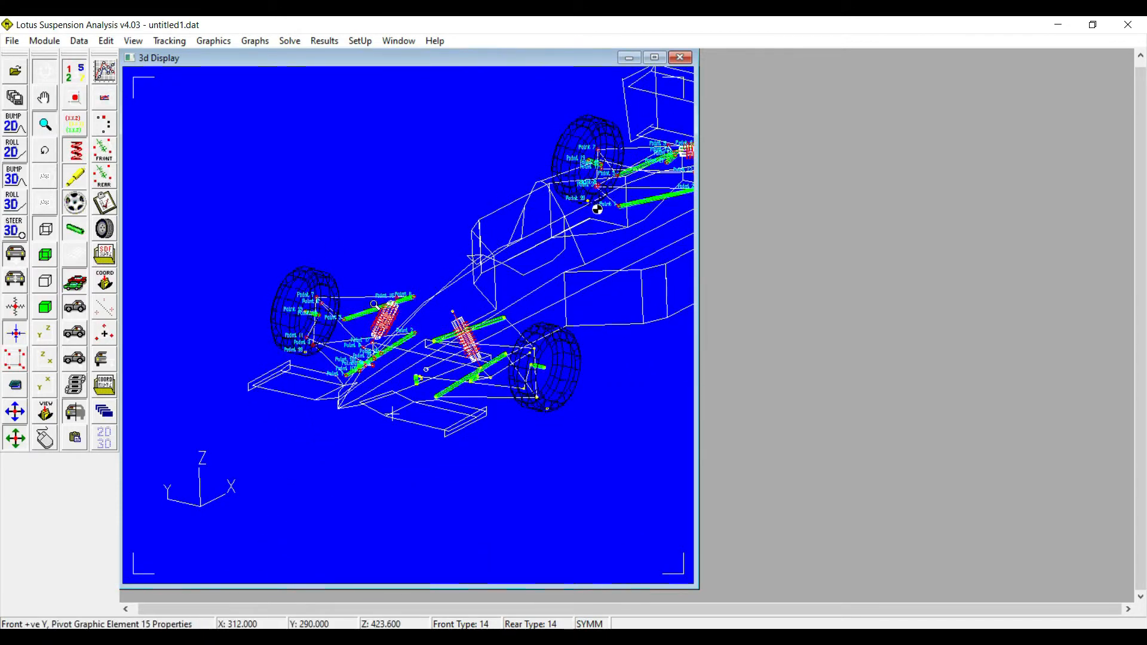
left_click_drag(388, 314, 379, 387)
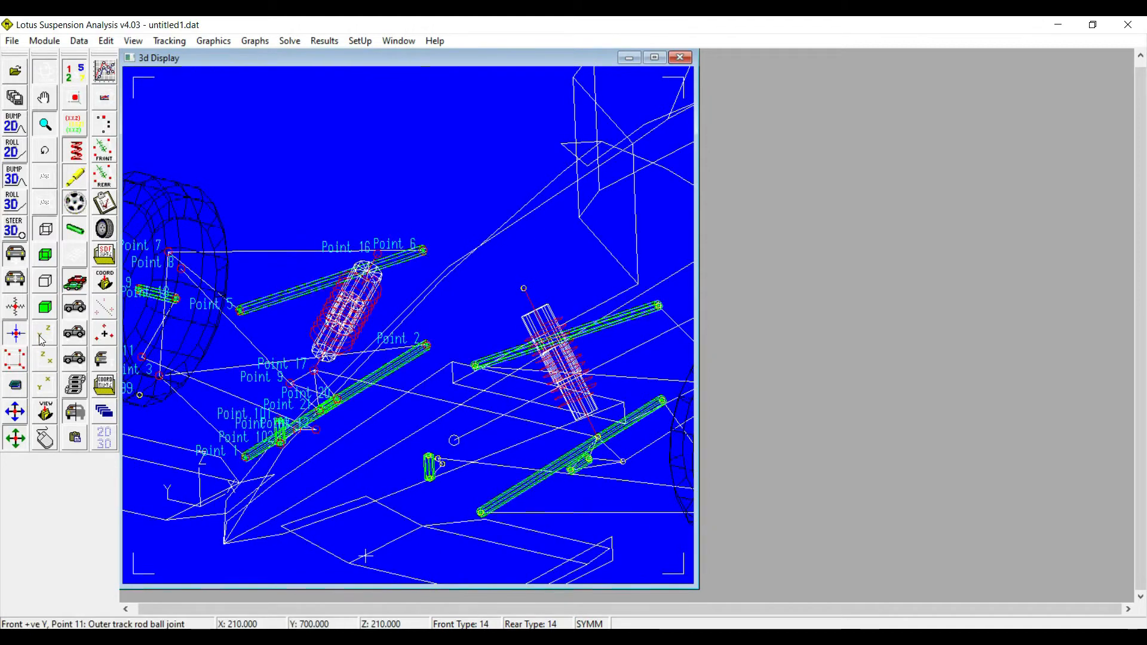
left_click(45, 385)
left_click(44, 98)
left_click_drag(566, 453, 355, 180)
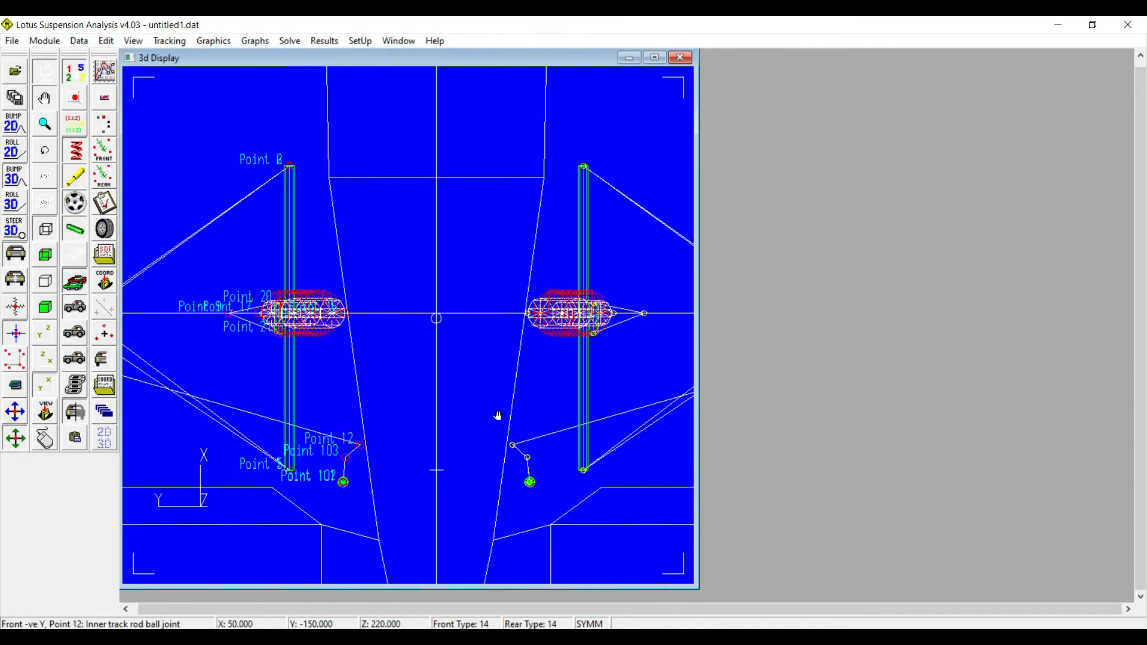
left_click(17, 40)
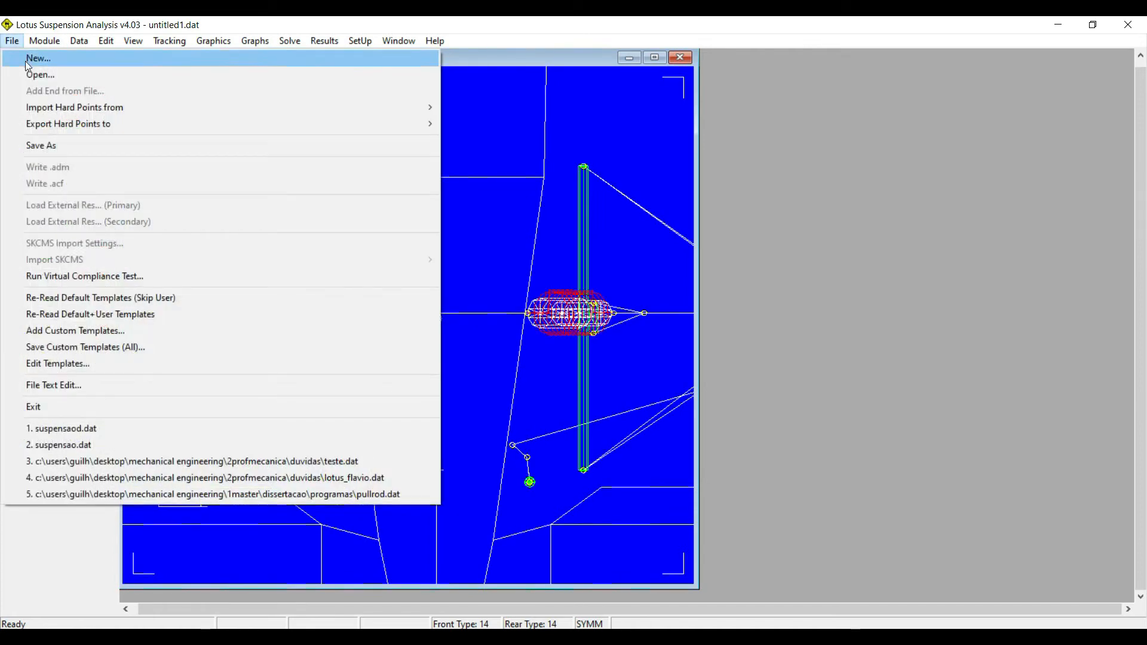
left_click(36, 77)
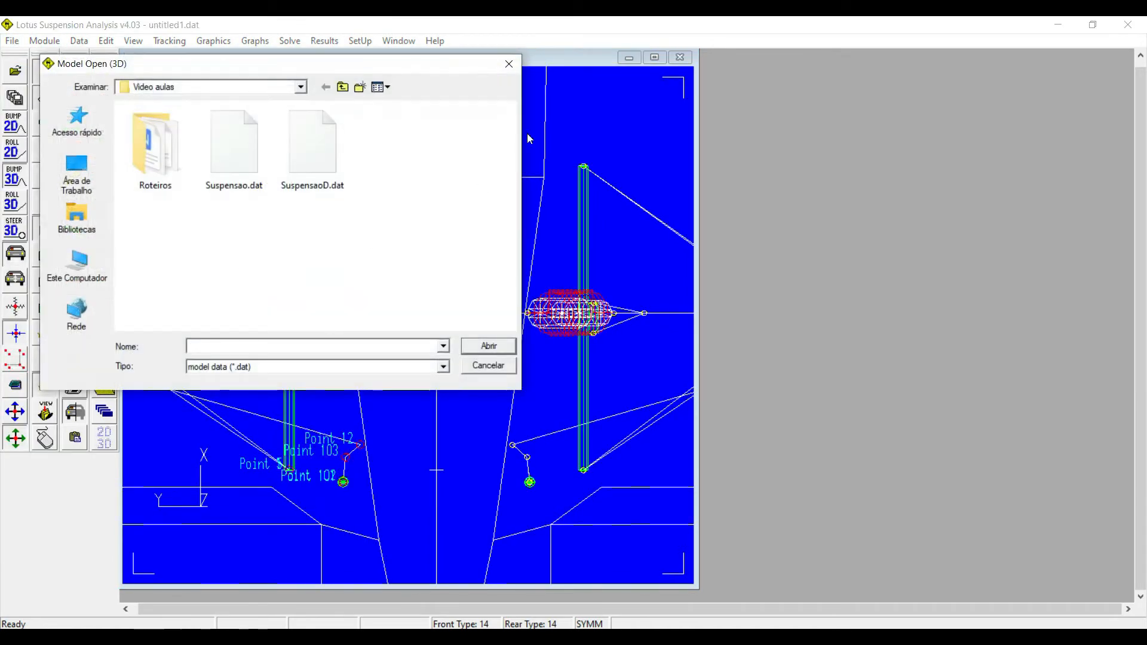
left_click(509, 64)
Step: Create another new 3D model with Type 14 double wishbone suspensions and the steering type set to Steering Rack
left_click(12, 41)
left_click(48, 64)
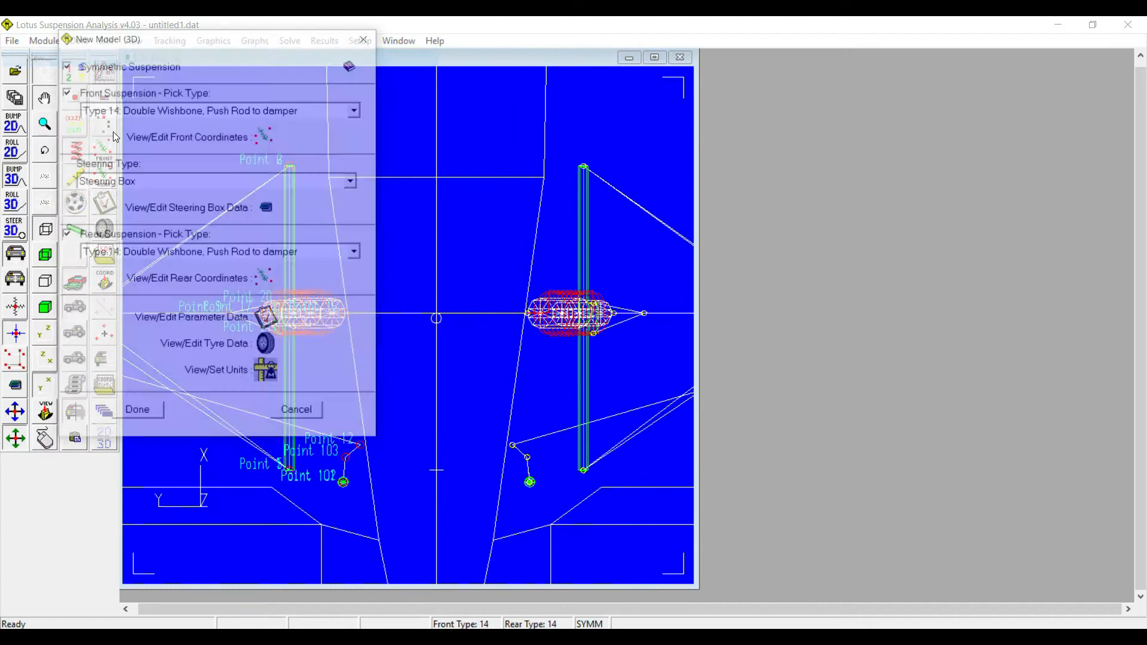
left_click(163, 180)
left_click(134, 198)
left_click(141, 413)
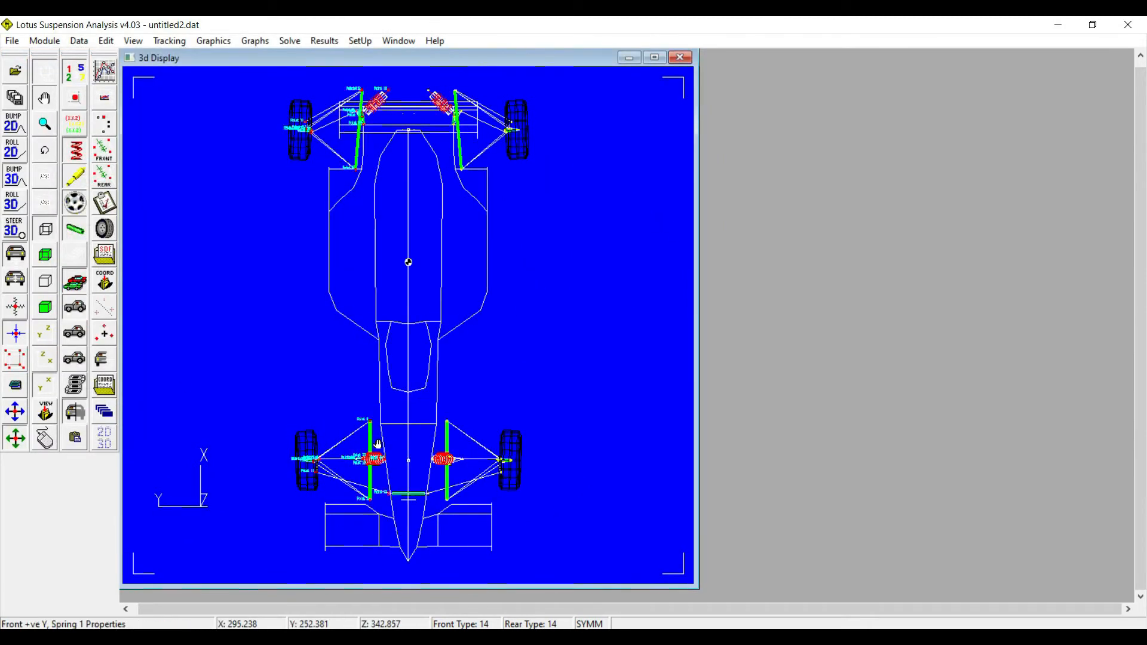
Step: Examine the front steering rack from above and review the available steering types without changing the selected one
left_click(46, 120)
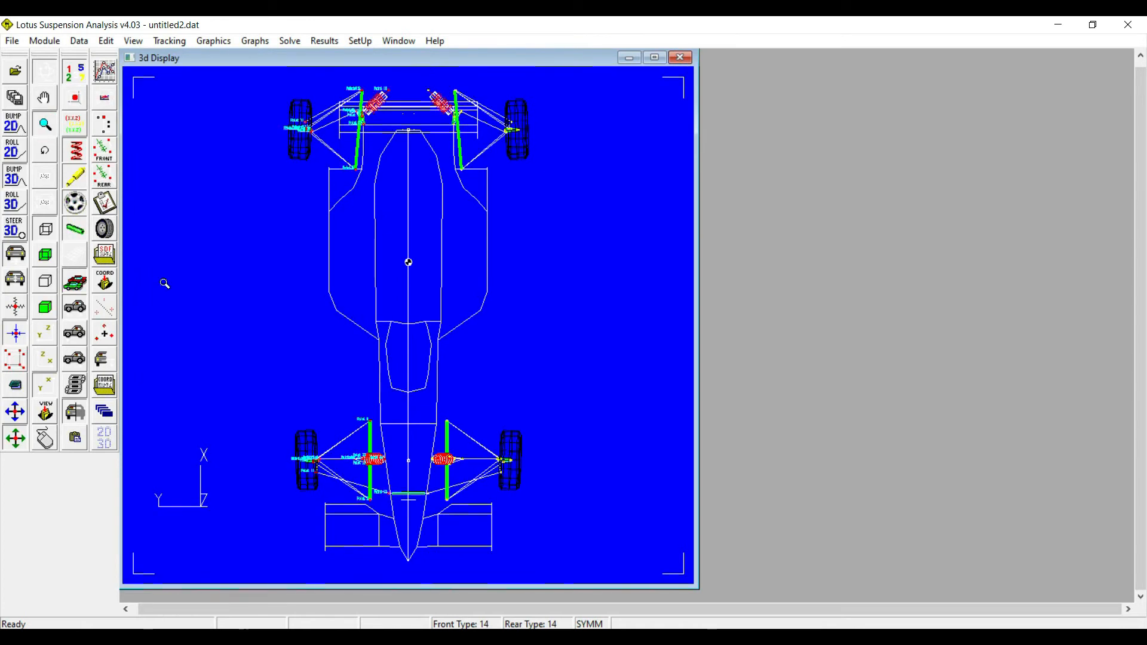
left_click(50, 98)
left_click_drag(344, 391, 343, 343)
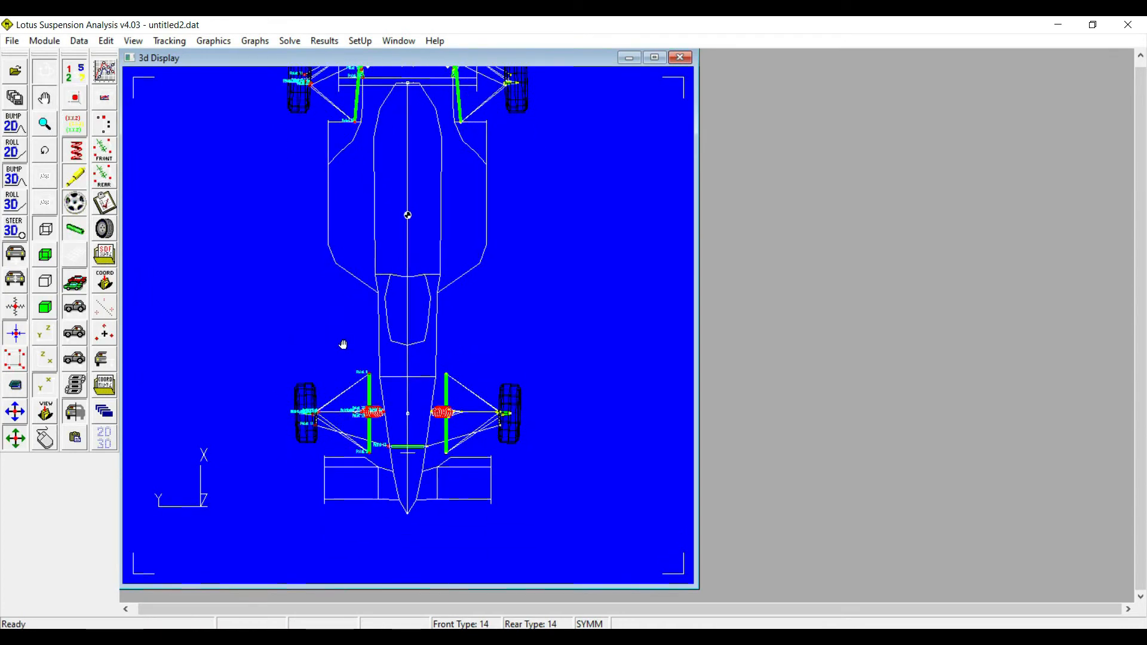
left_click(79, 41)
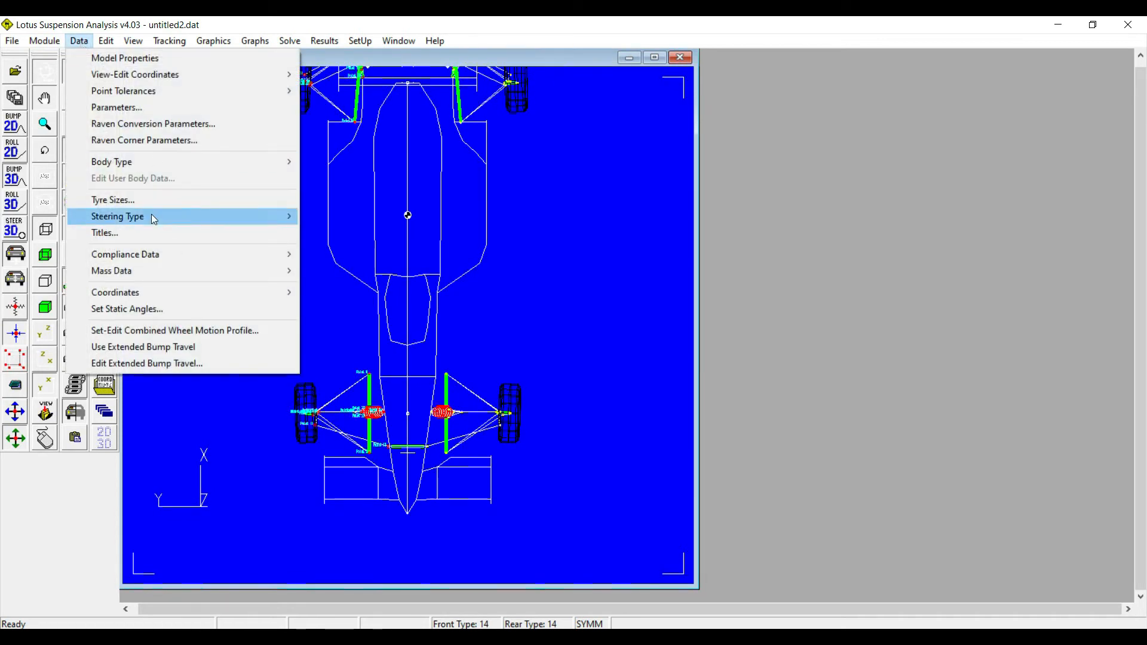
mouse_move(153, 216)
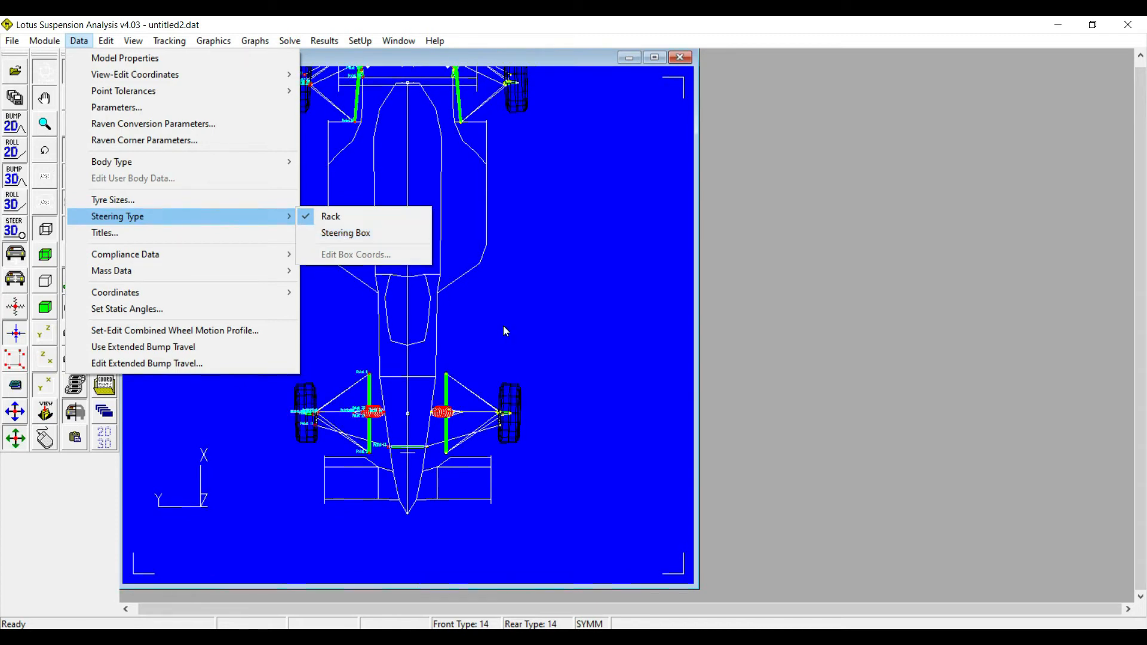
left_click(538, 341)
left_click(84, 329)
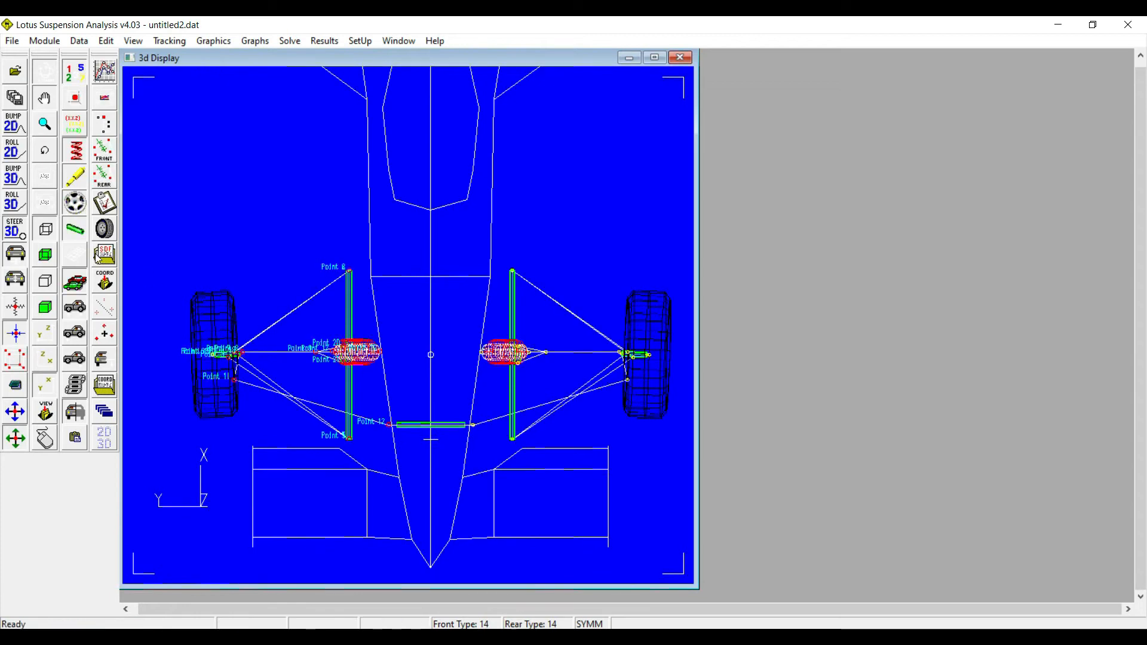
Step: Open the formatted SDF listing at full size and highlight the Ackermann column heading in the front suspension's steering travel table
left_click(104, 256)
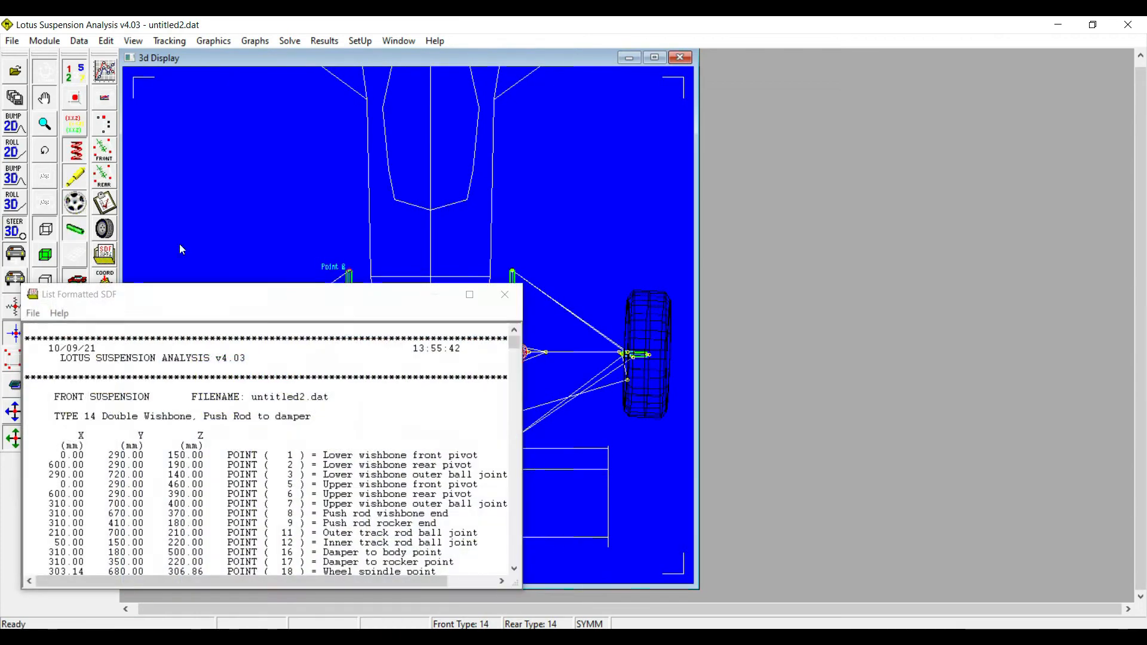
left_click(469, 294)
left_click_drag(1143, 96, 1140, 598)
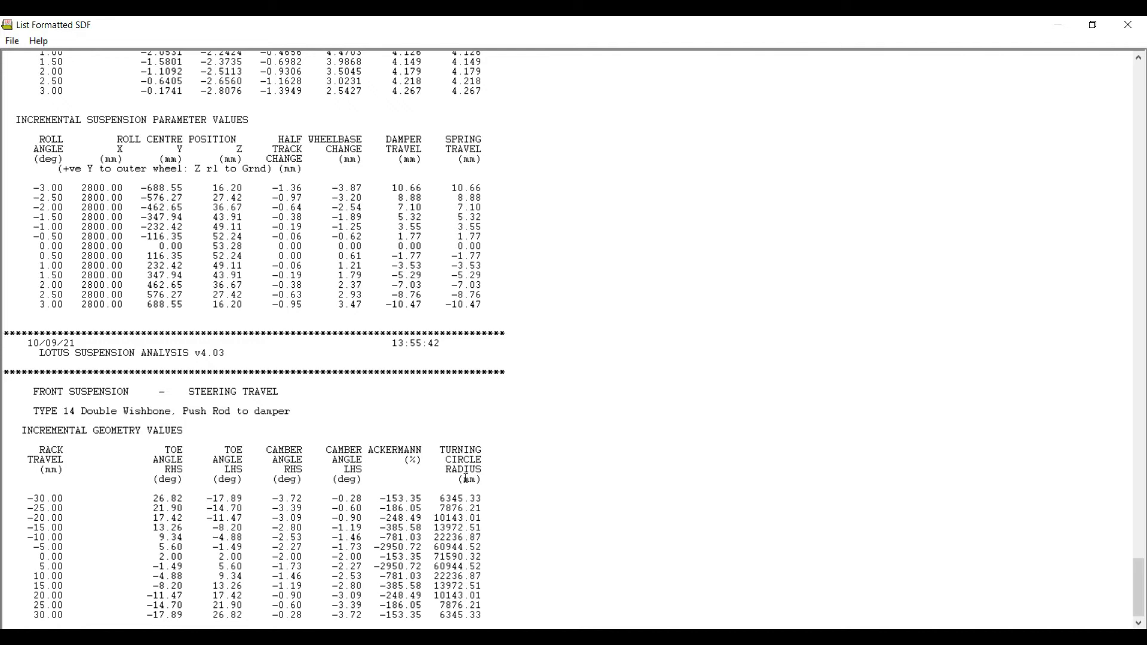
left_click_drag(380, 451, 425, 451)
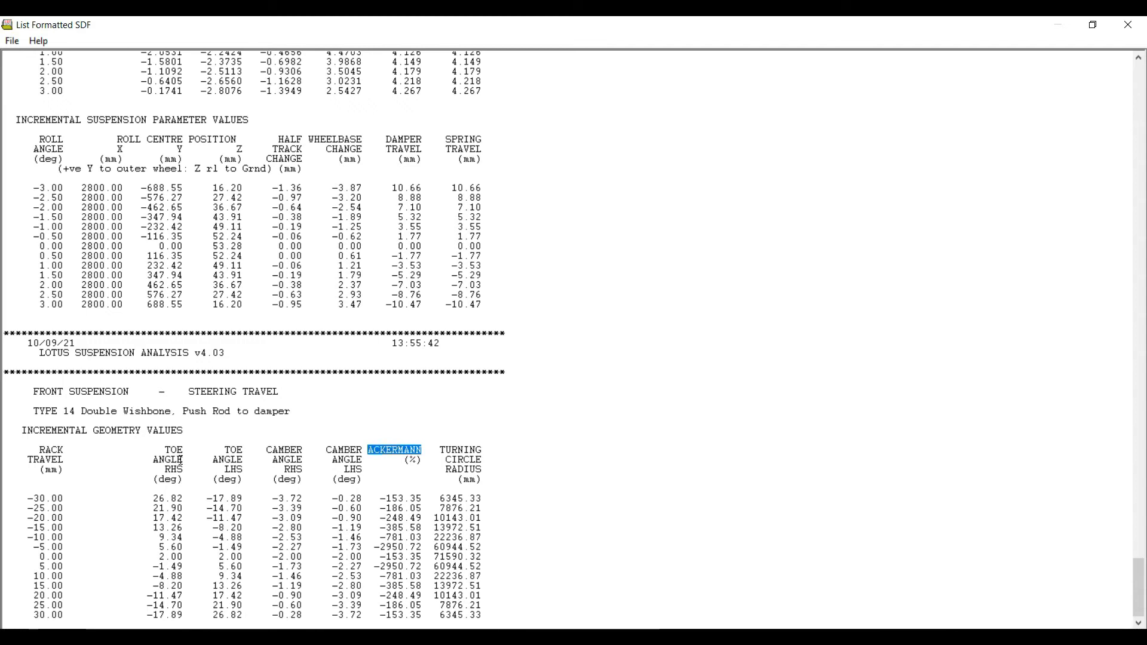
Step: Highlight the right-hand toe angles for rack travels of 0, -30 and 30 mm
left_click_drag(159, 554, 184, 556)
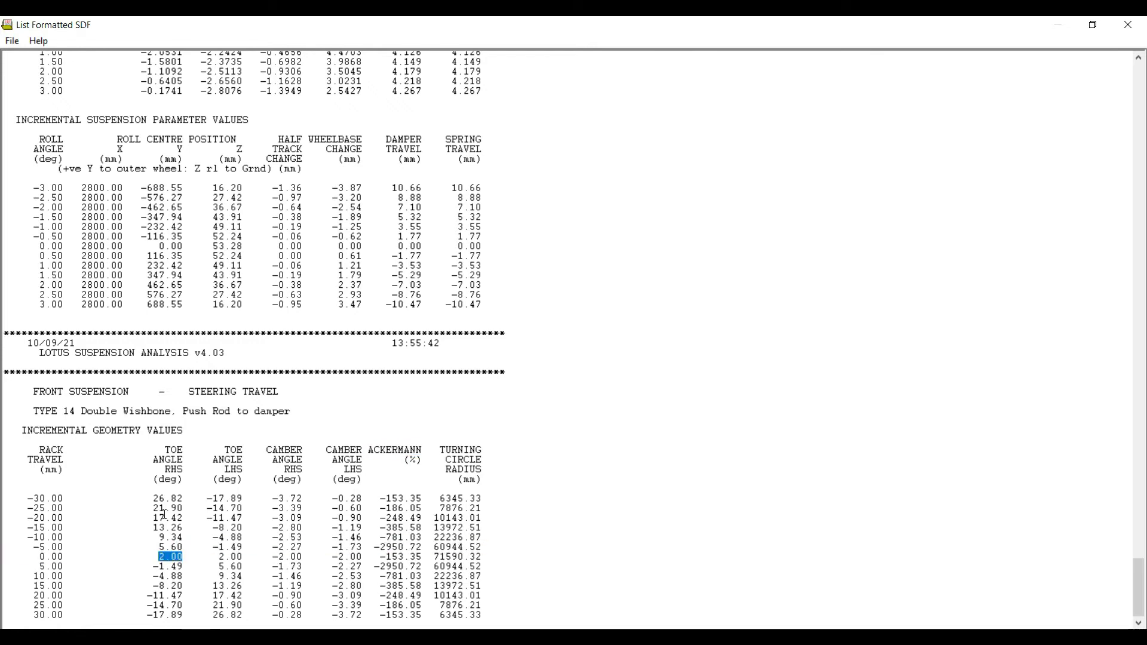
left_click_drag(153, 500, 183, 502)
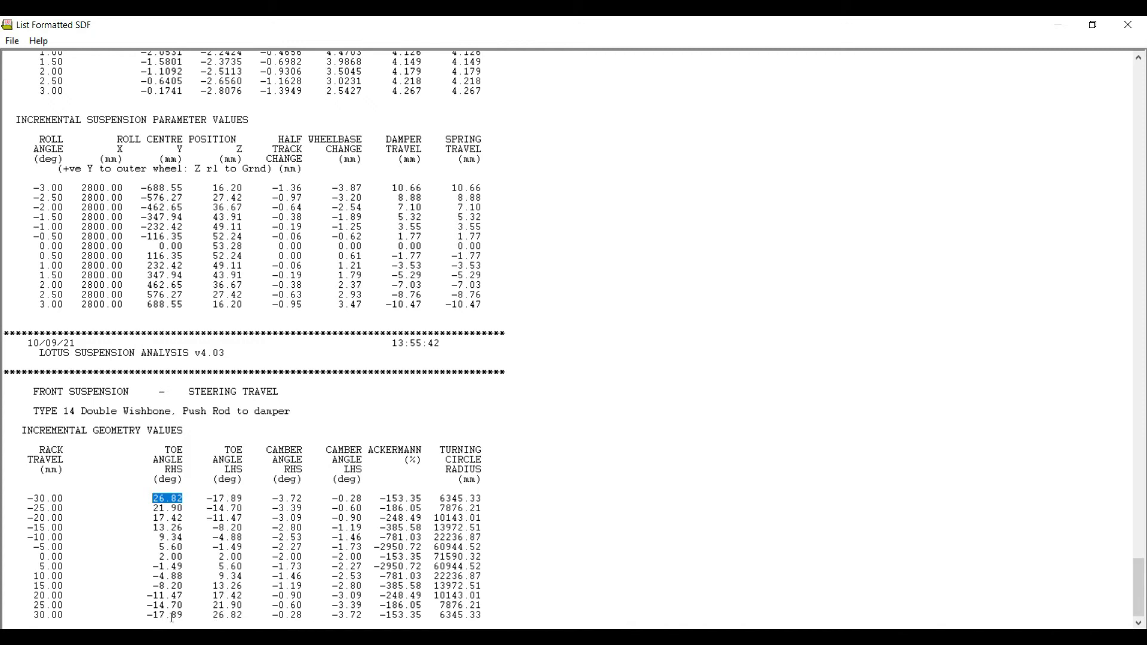
left_click(245, 483)
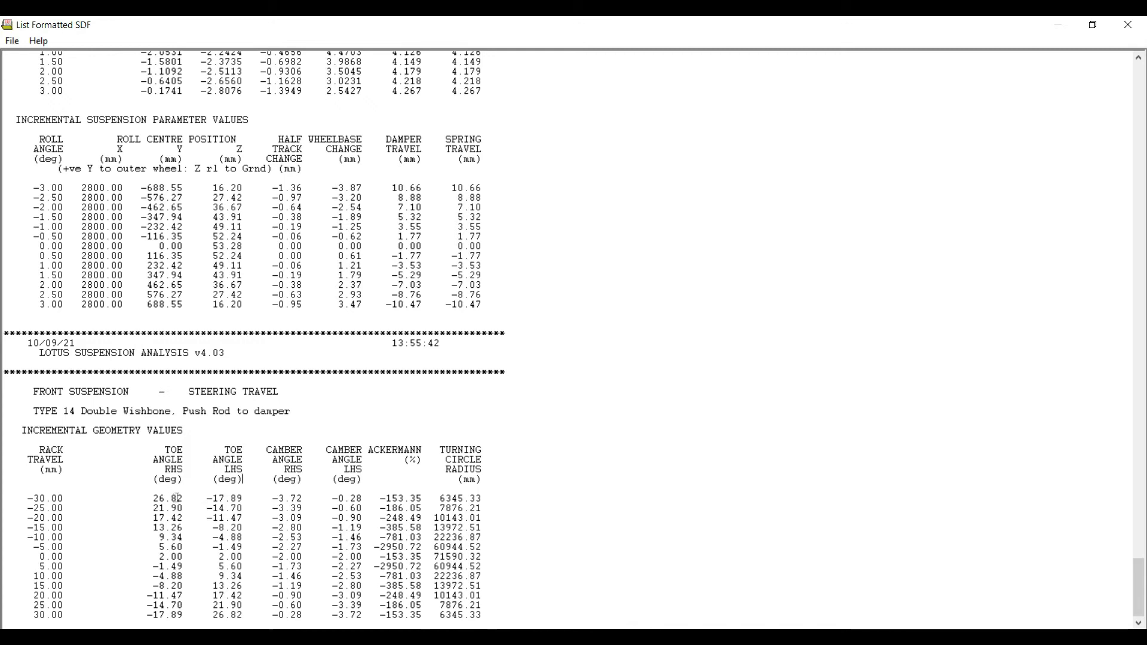
left_click_drag(153, 498, 183, 499)
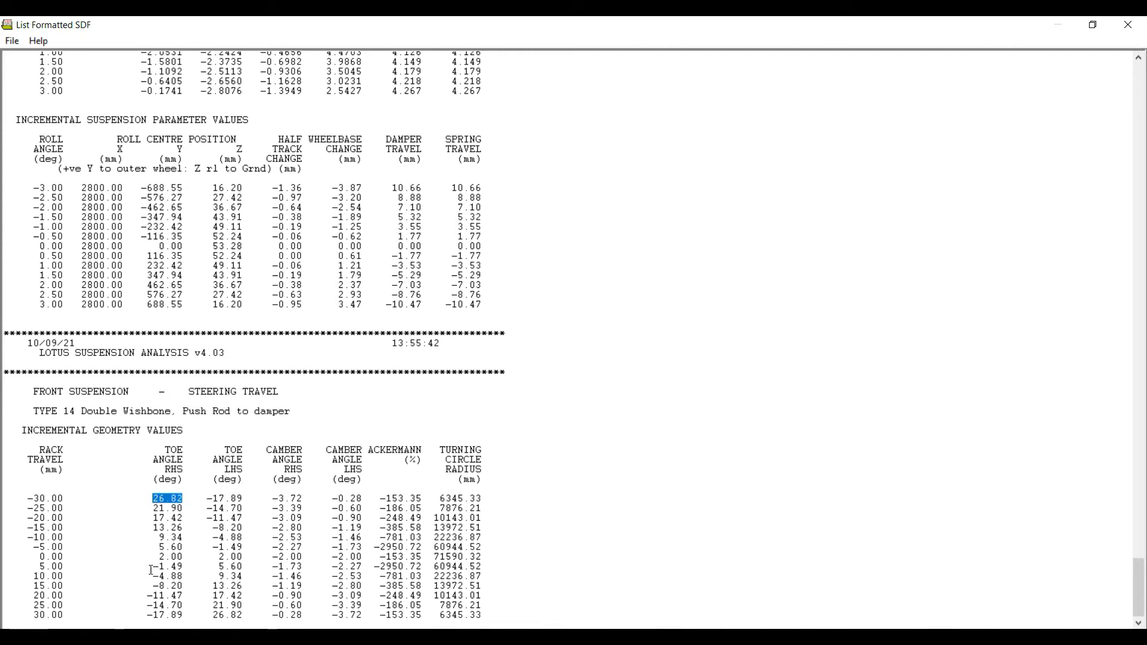
left_click_drag(147, 616, 184, 618)
Step: Compare the right and left toe angles and the turning circle radius at -30 mm rack travel, and close the listing
left_click(237, 508)
left_click_drag(171, 559, 185, 558)
left_click_drag(164, 497, 183, 499)
left_click_drag(207, 498, 242, 498)
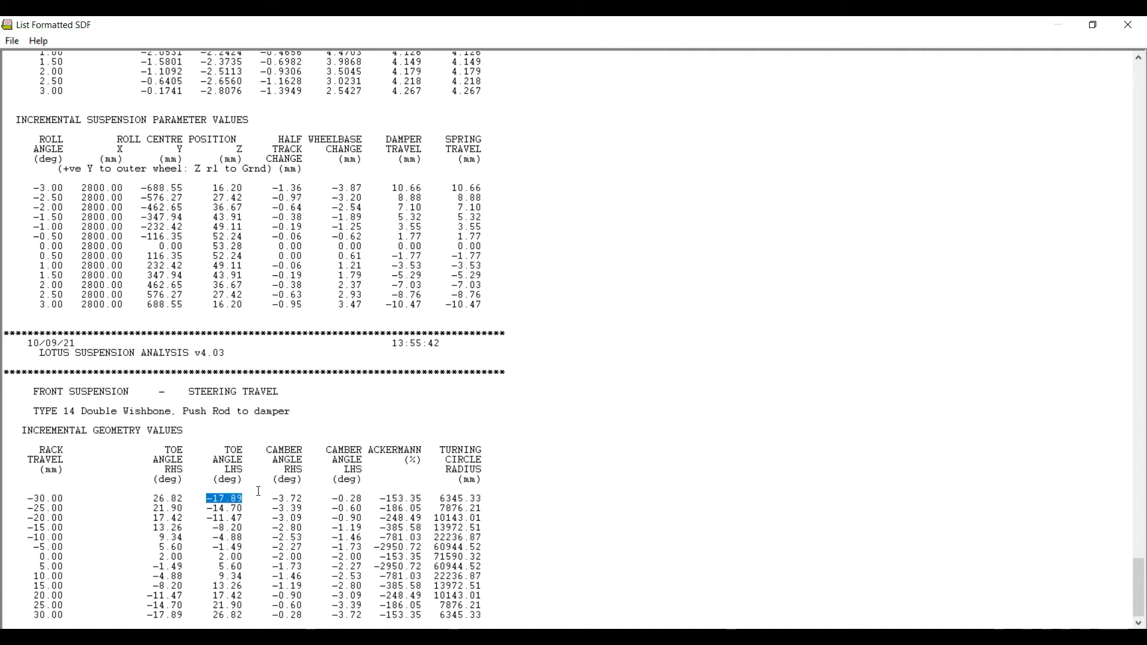
left_click(245, 495)
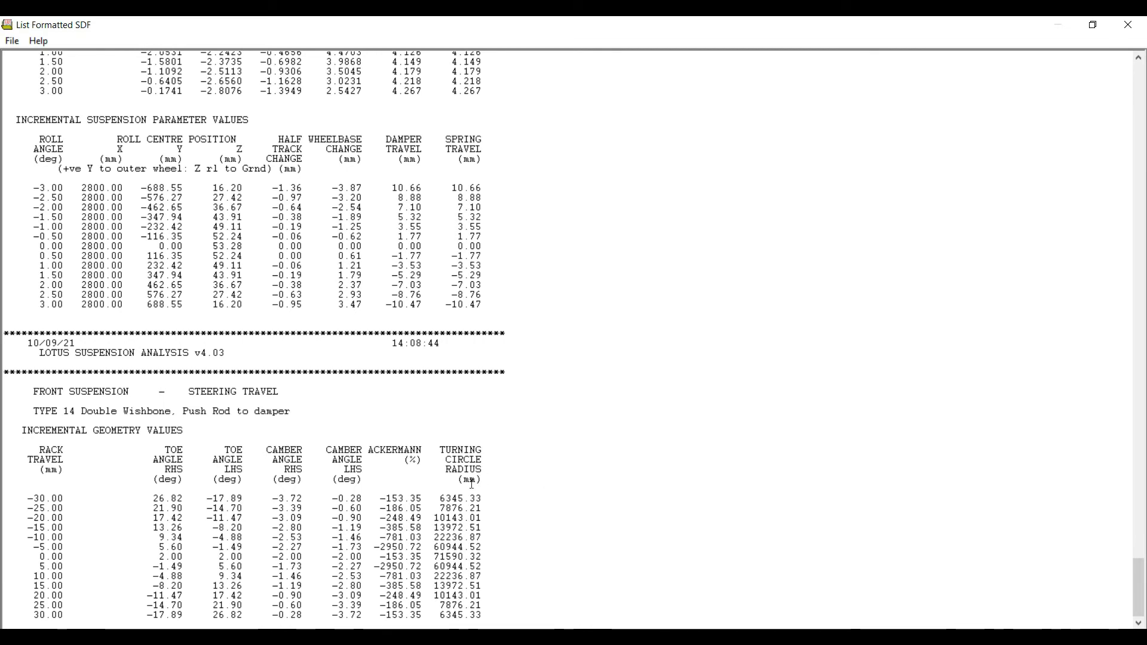
double_click(441, 499)
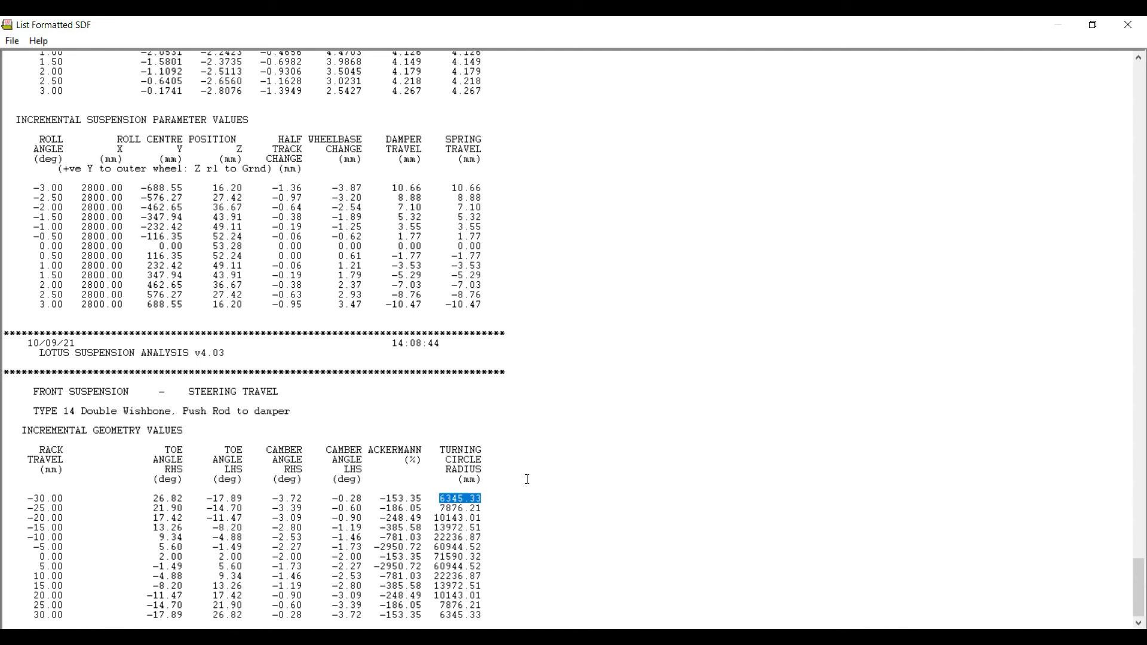
left_click(1129, 25)
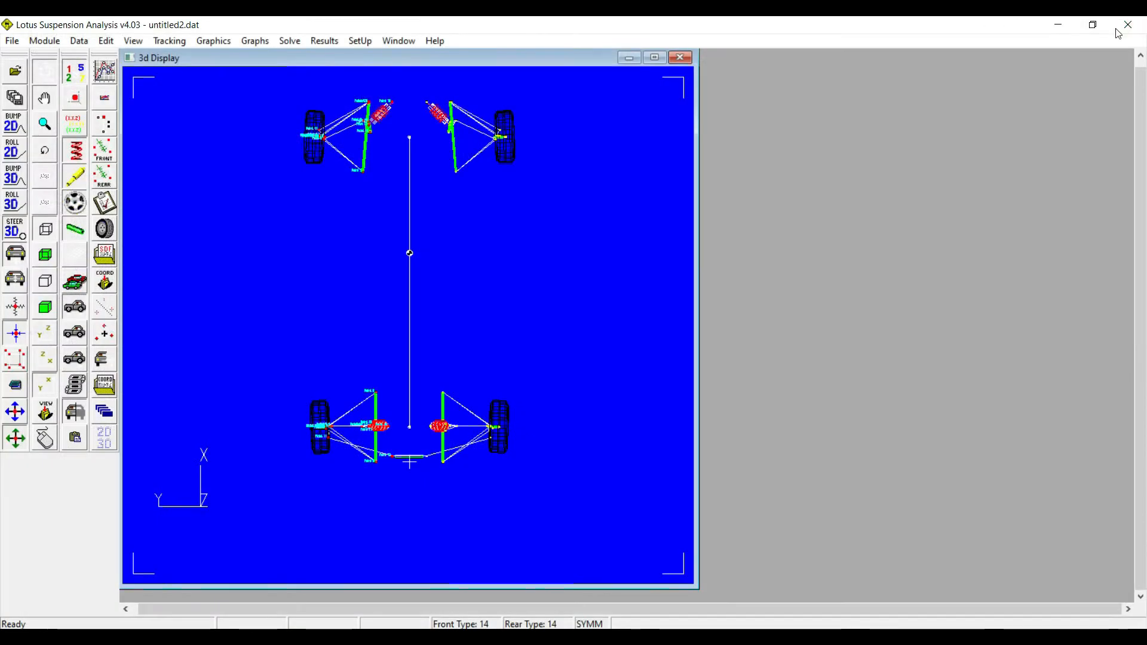
Step: Examine the front axle's steering rack and track rods up close in the top view
left_click(46, 126)
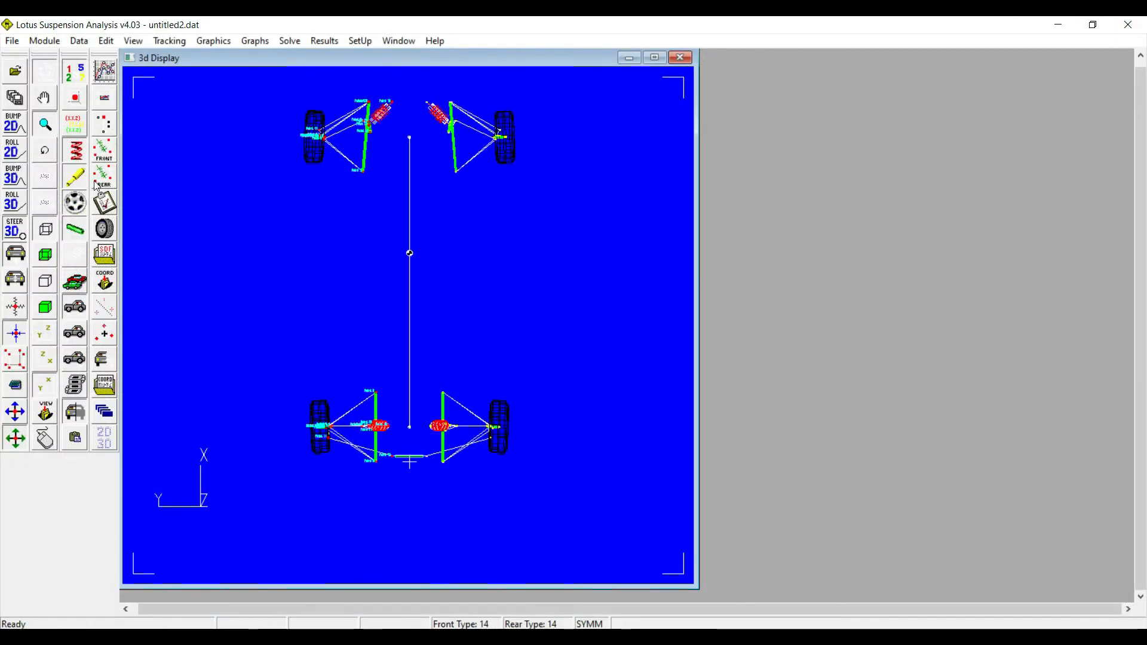
left_click(334, 403)
left_click(43, 97)
left_click_drag(424, 418, 432, 295)
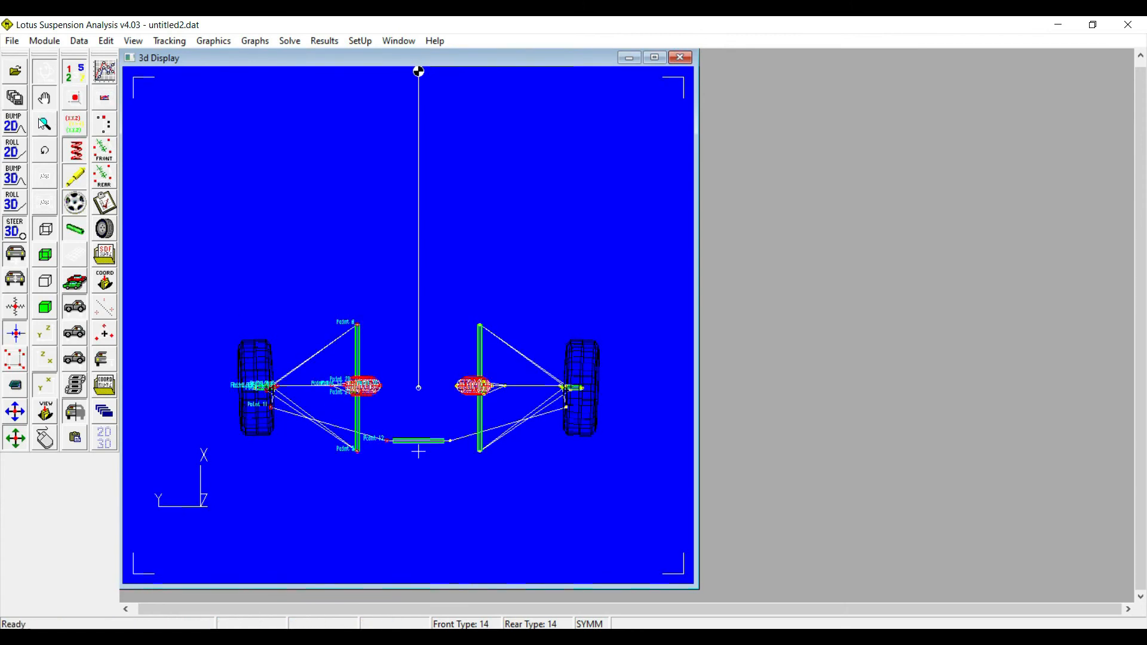
Step: Examine the front suspension and steering rack in the YZ front view, enlarged and centred
left_click(45, 333)
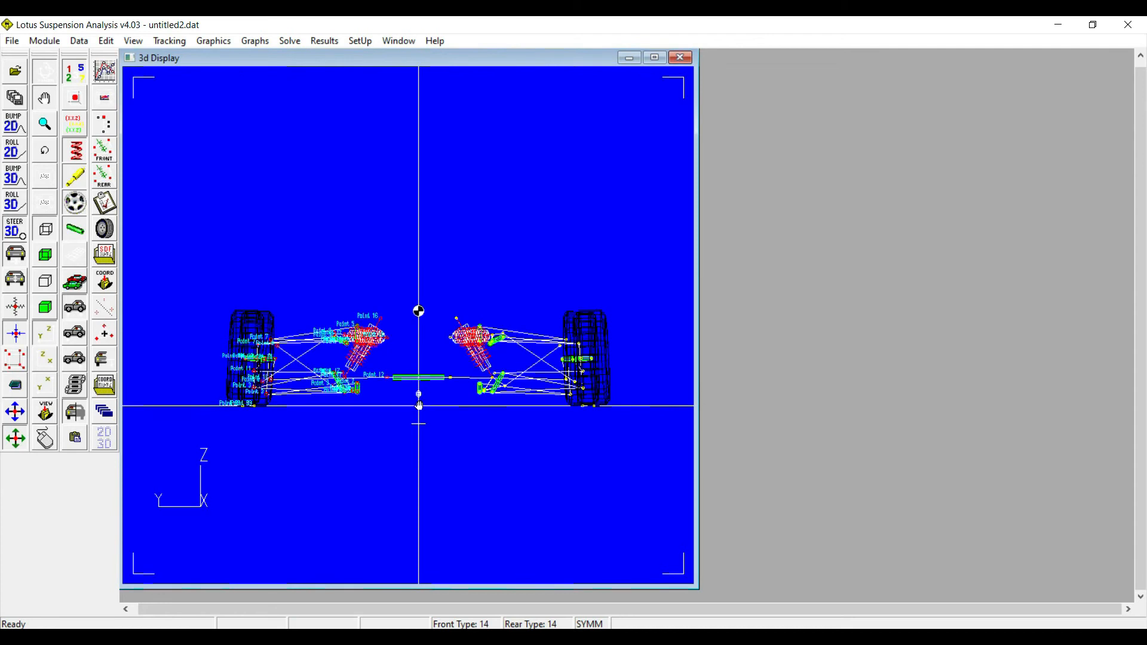
left_click(50, 123)
left_click_drag(442, 244, 441, 273)
left_click(44, 99)
left_click_drag(531, 297, 519, 289)
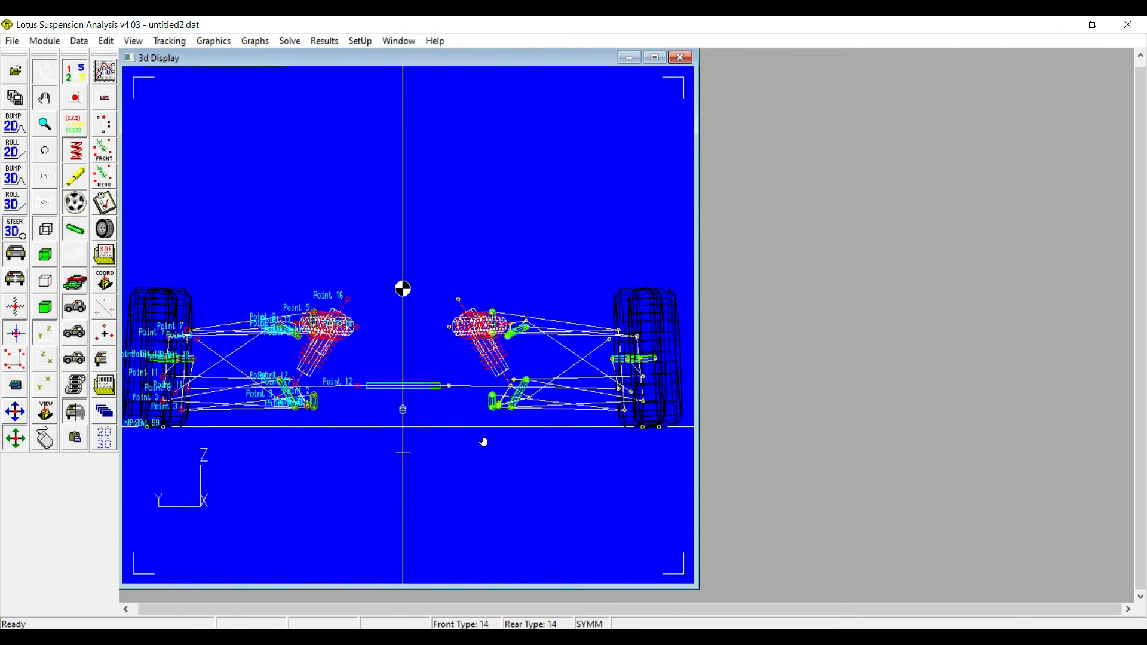
Step: Set the steer travel to 40 mm in the 3D parameters and apply the change
left_click(105, 203)
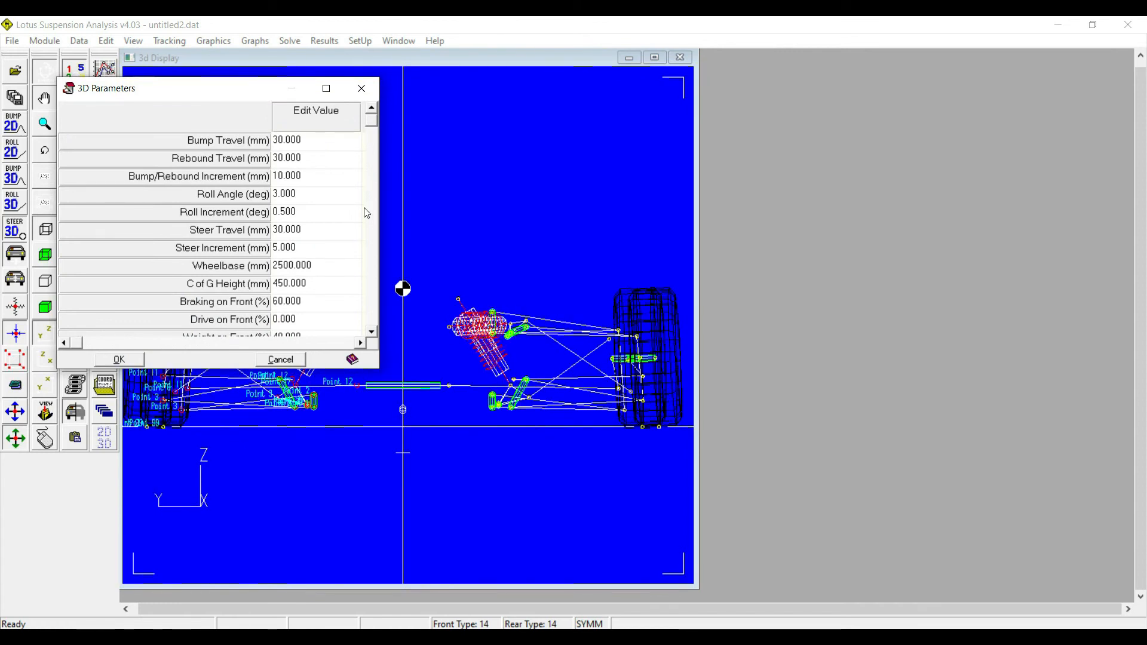
left_click(284, 232)
left_click(279, 229)
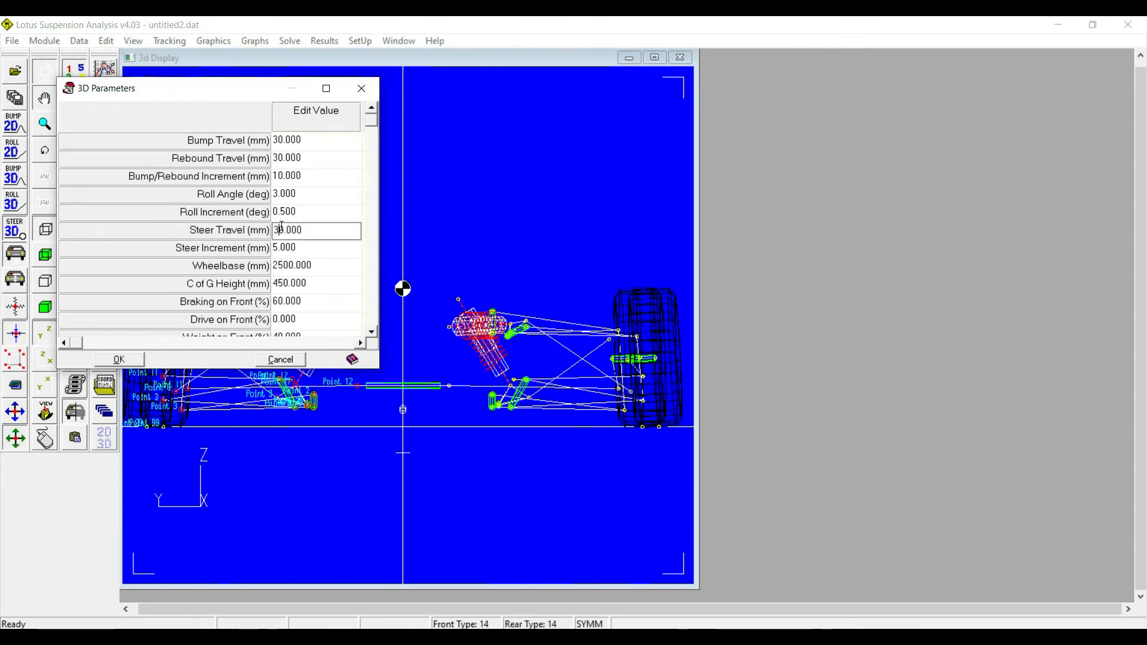
key("BackSpace")
type("4")
left_click(143, 360)
Step: Examine the front suspension's steering travel table in the formatted results listing for the extended rack travel, and close the listing
left_click(105, 255)
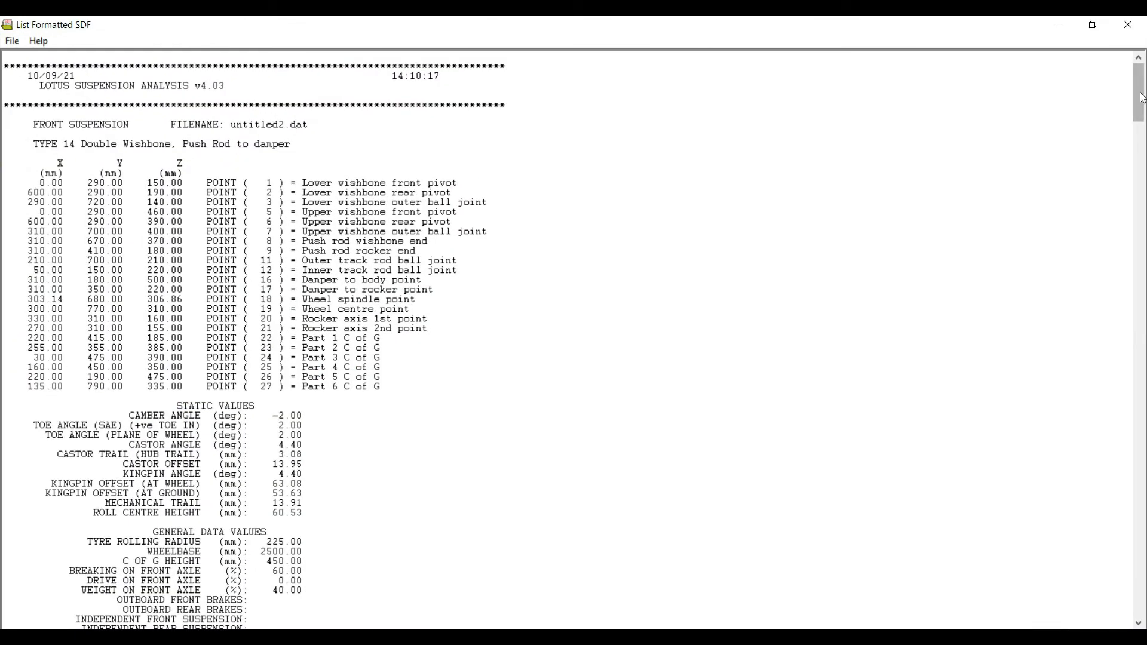
left_click_drag(1142, 97, 1139, 591)
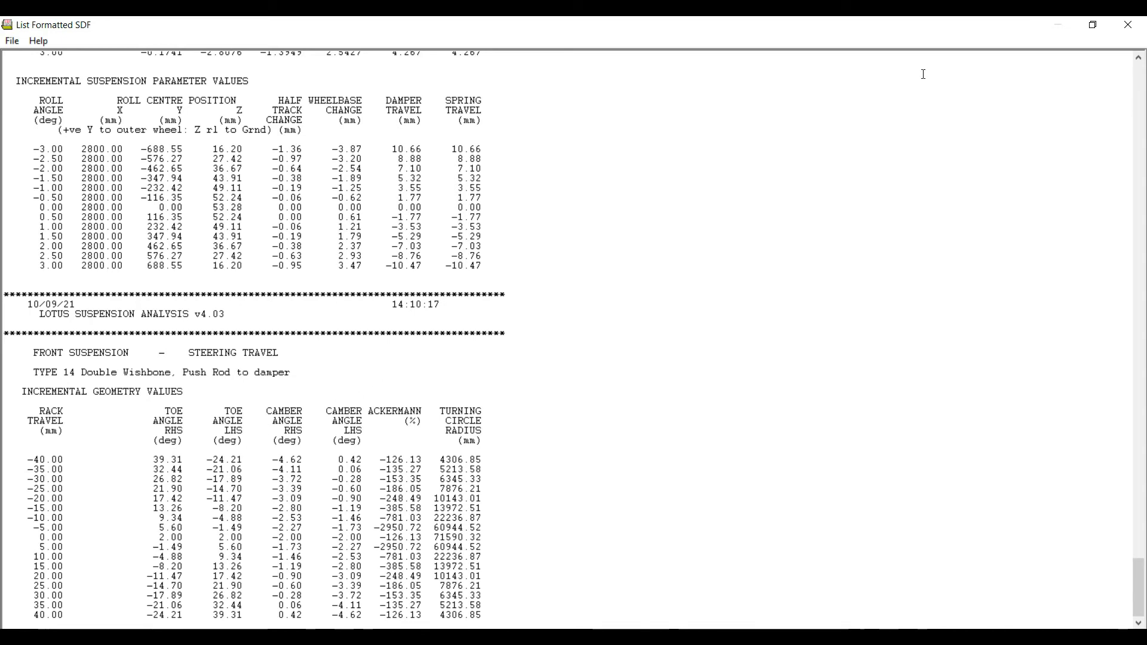
left_click(1129, 25)
Step: Reopen the formatted results listing and review it from the static and bump travel values through to the front Ackermann and turning circle values
left_click(52, 127)
left_click_drag(331, 255, 246, 354)
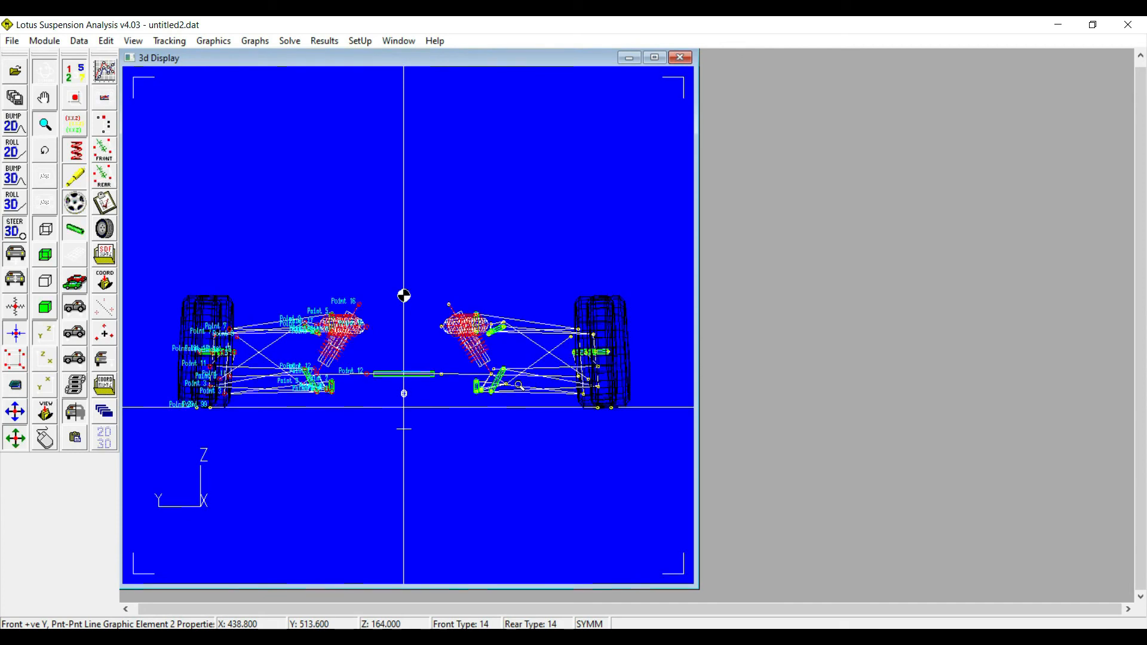
left_click(115, 259)
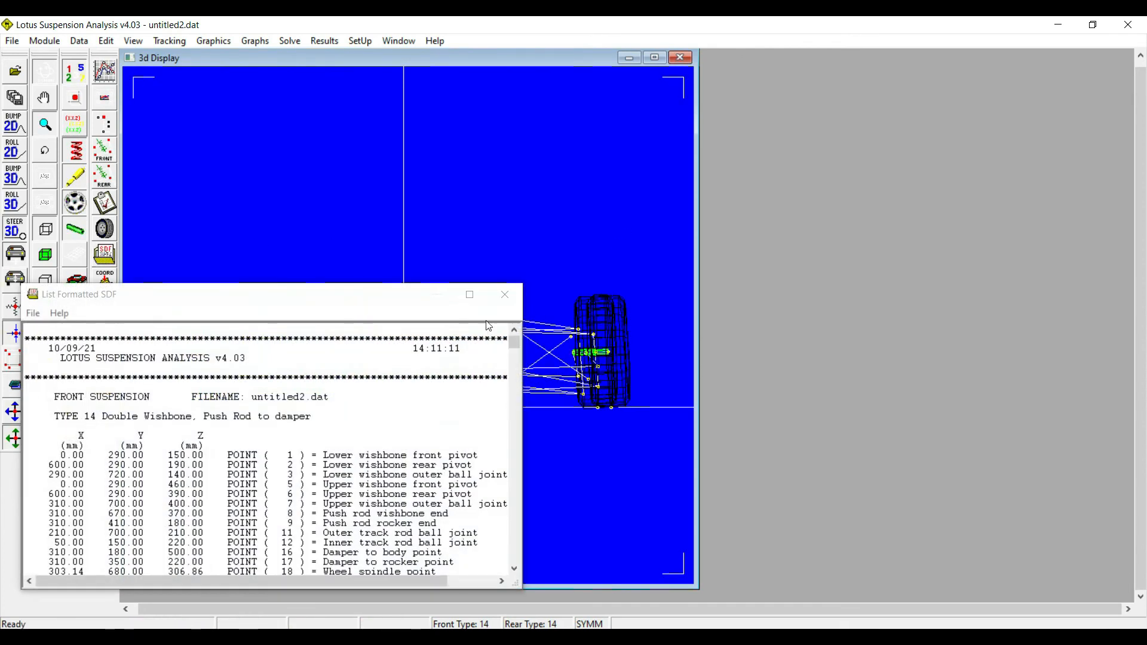
scroll(377, 264, "down", 20)
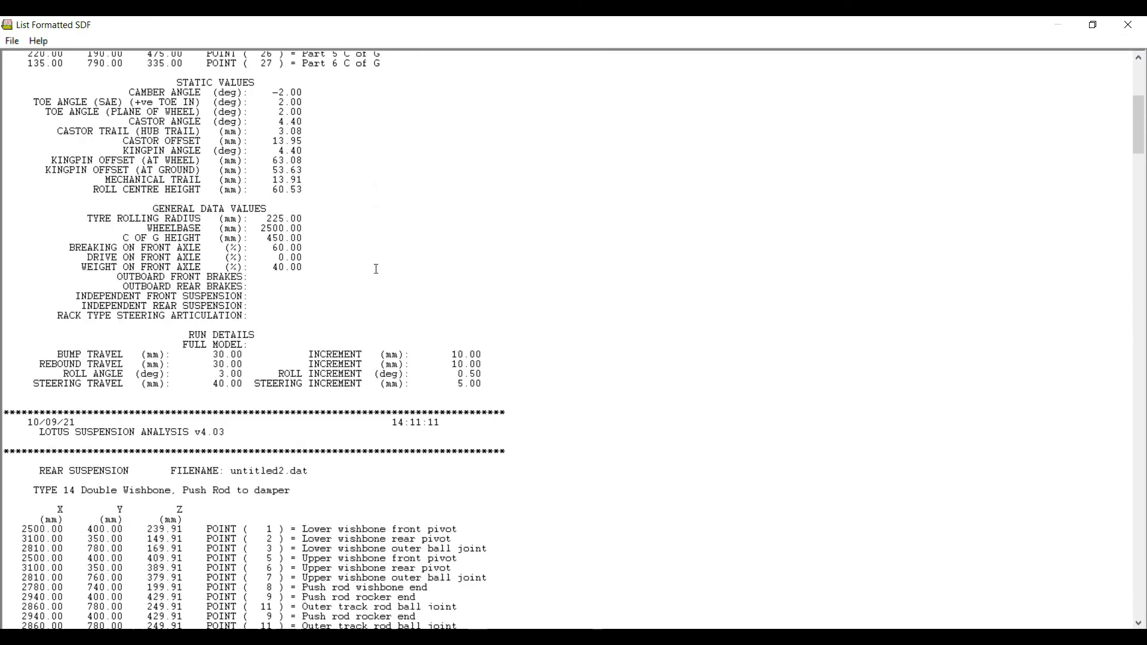
scroll(377, 264, "down", 20)
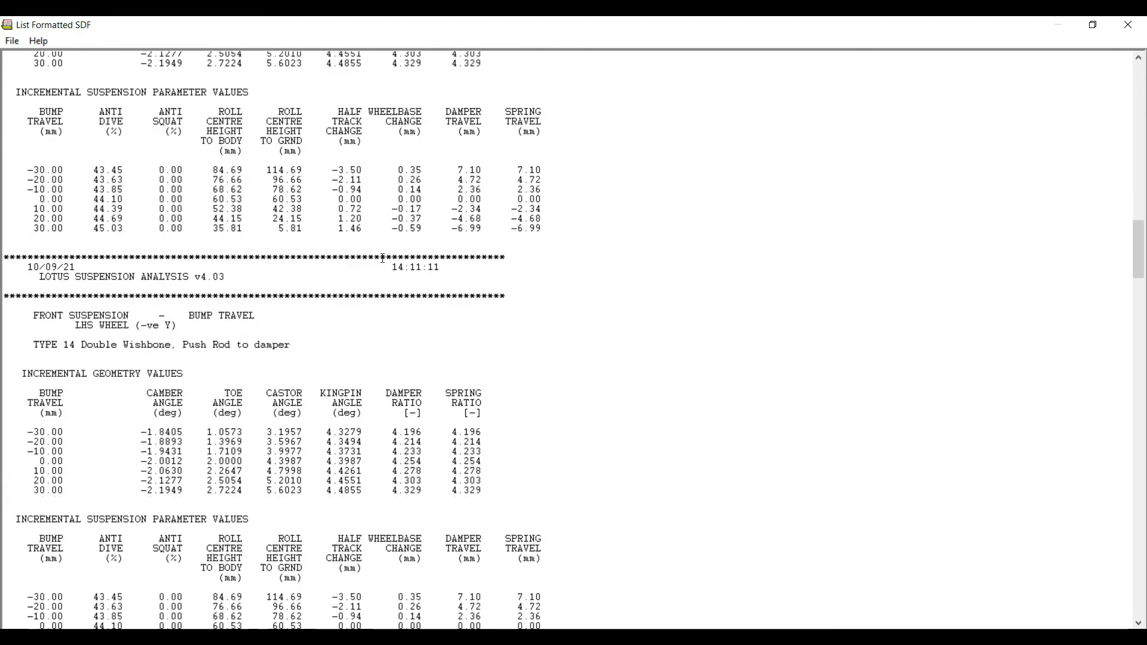
scroll(382, 258, "down", 2)
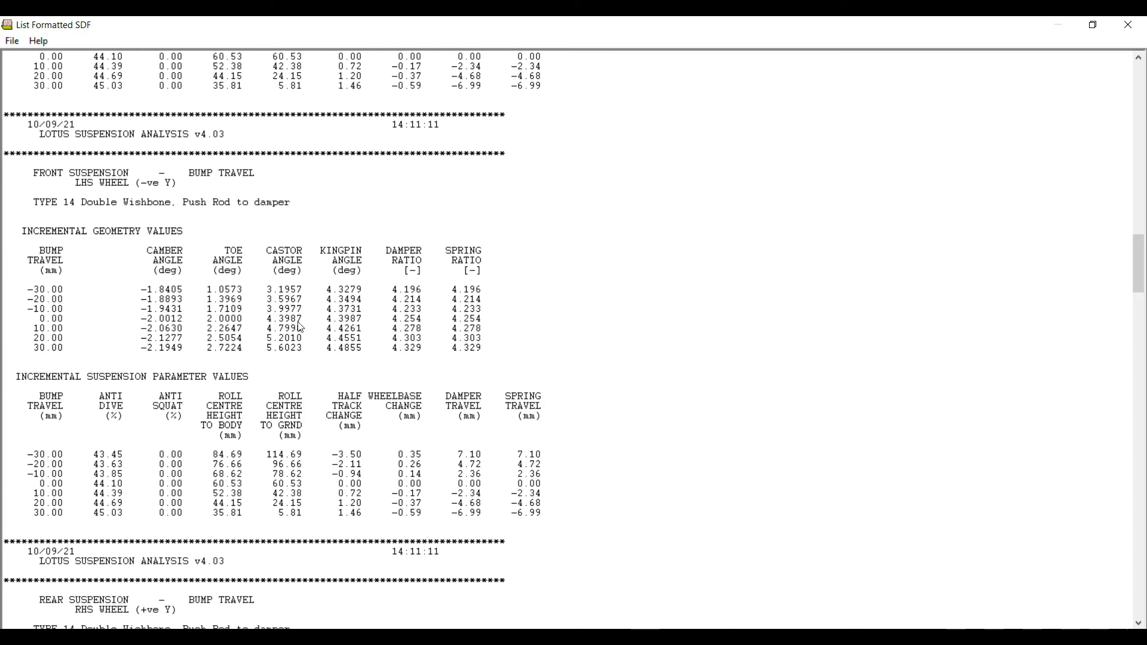
left_click_drag(1139, 264, 1138, 97)
left_click_drag(290, 114, 1140, 626)
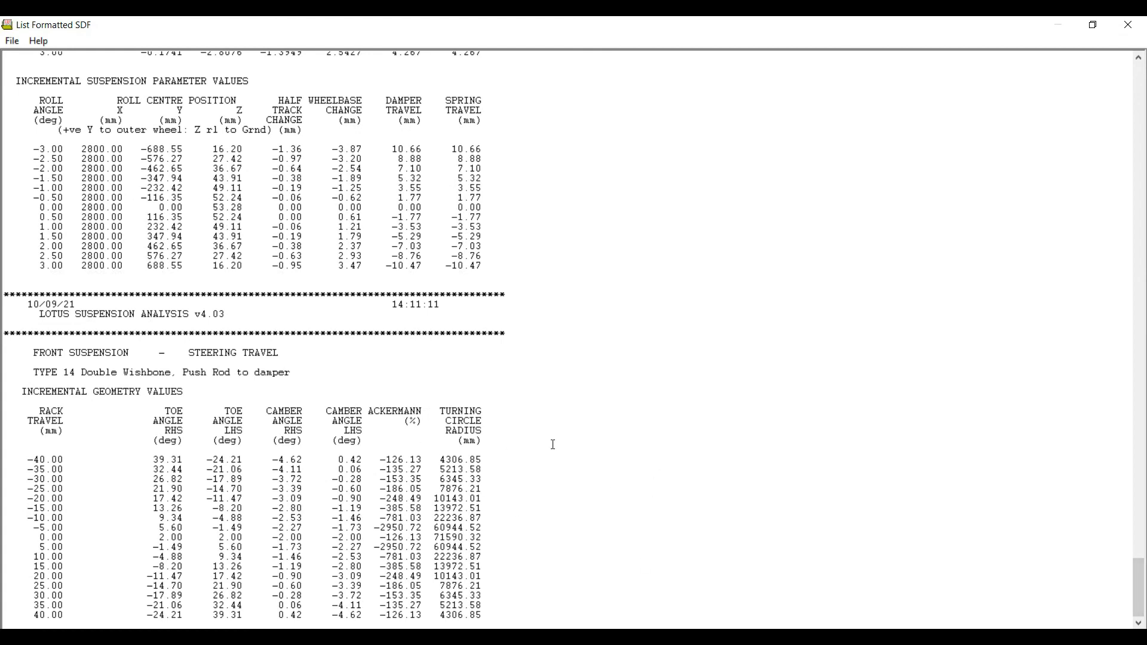